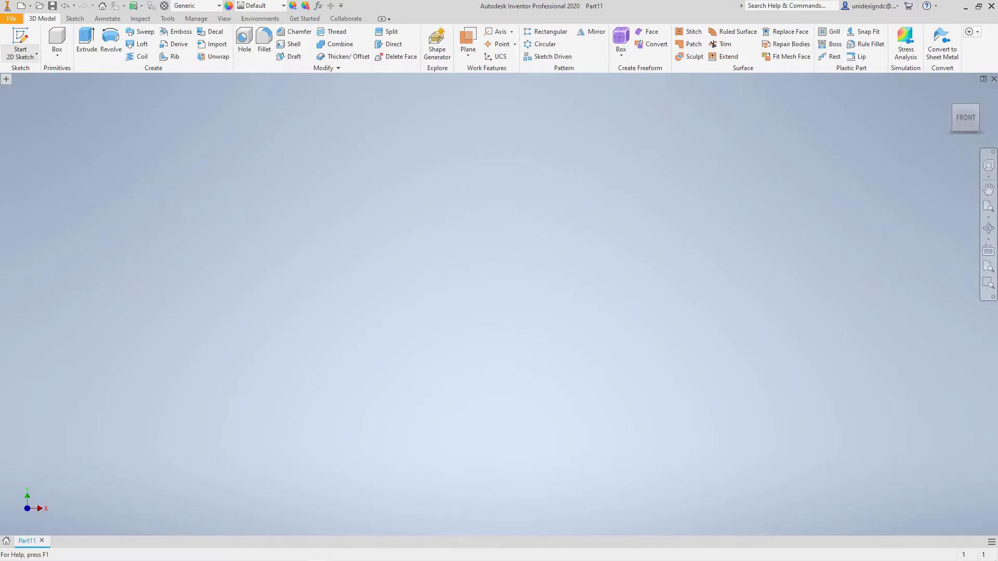
Start a 2D sketch on the horizontal XZ plane and draw a 5.9 in diameter circle centred on the origin.
{"action": "left_click", "coordinate": [36, 54]}
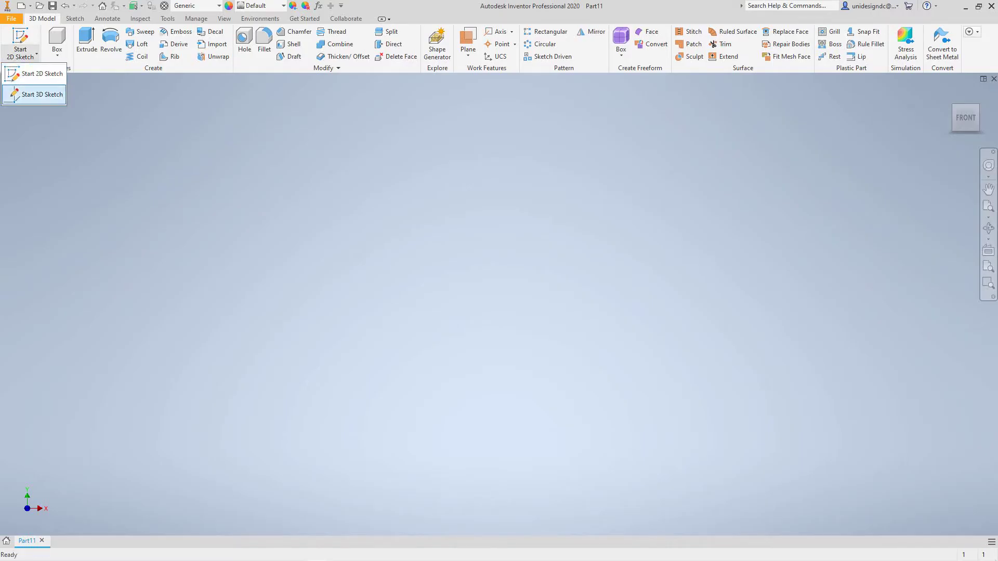
{"action": "left_click", "coordinate": [36, 74]}
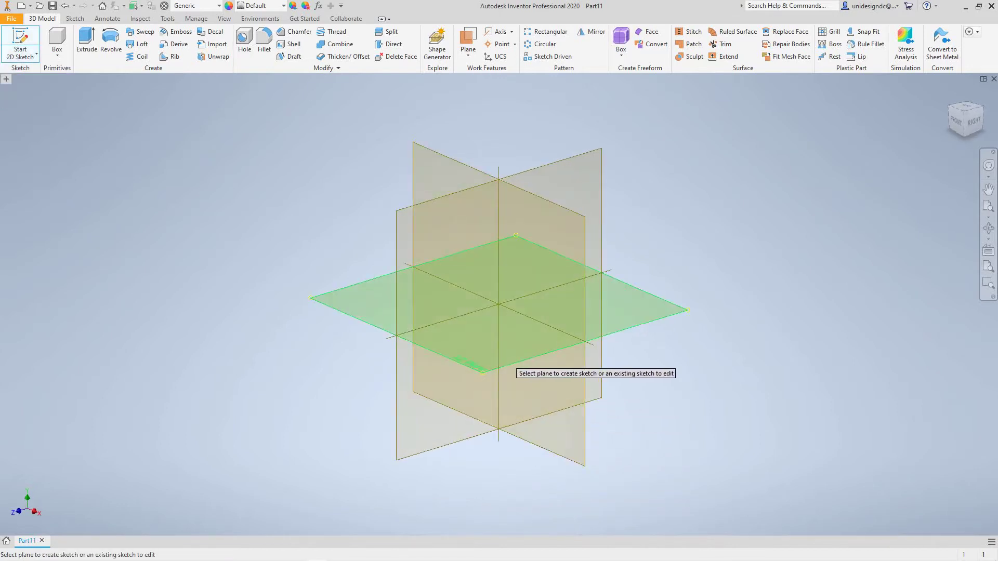
{"action": "left_click", "coordinate": [509, 364]}
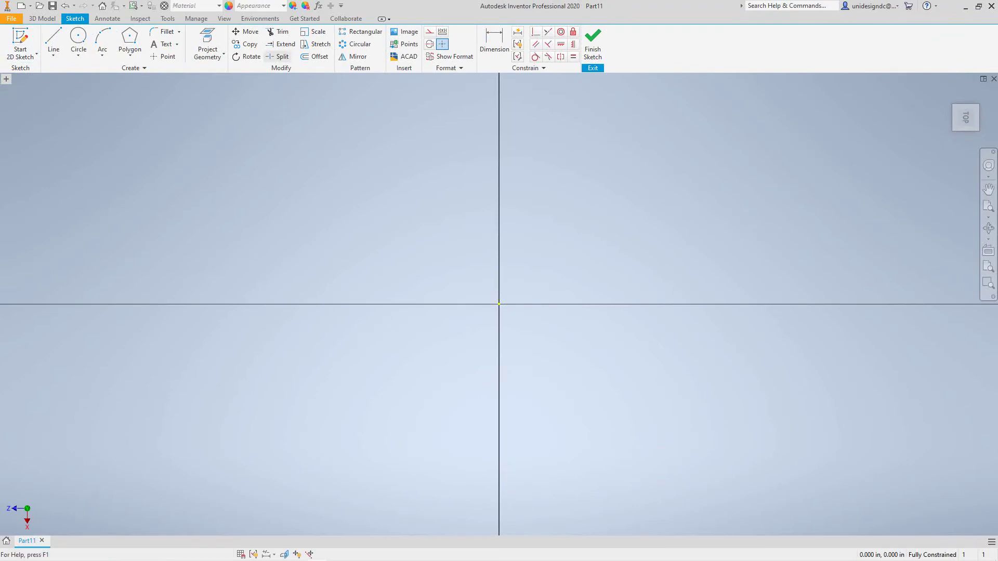
{"action": "left_click", "coordinate": [78, 39]}
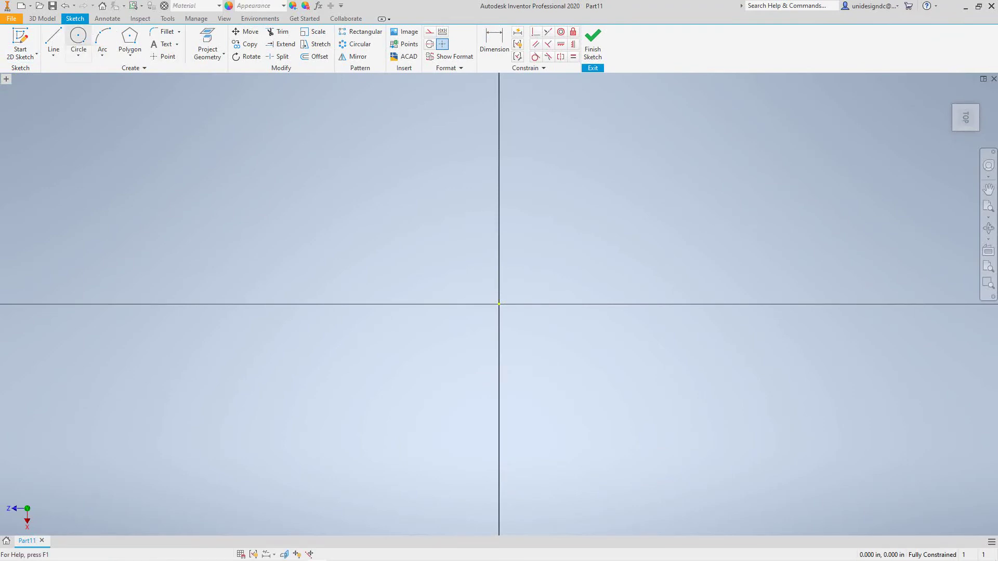
{"action": "left_click", "coordinate": [499, 304]}
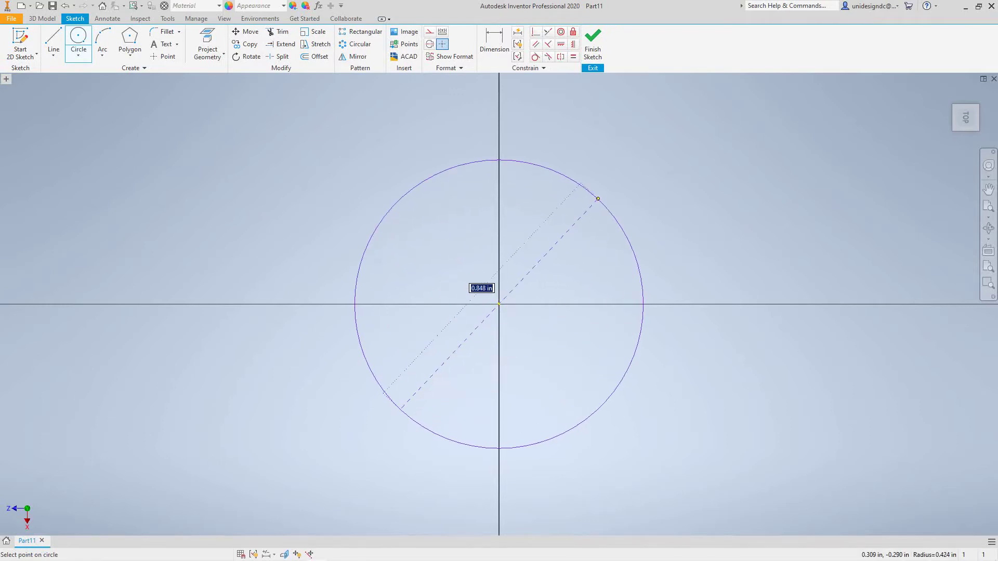
{"action": "type", "text": "5.9"}
{"action": "key", "text": "Return"}
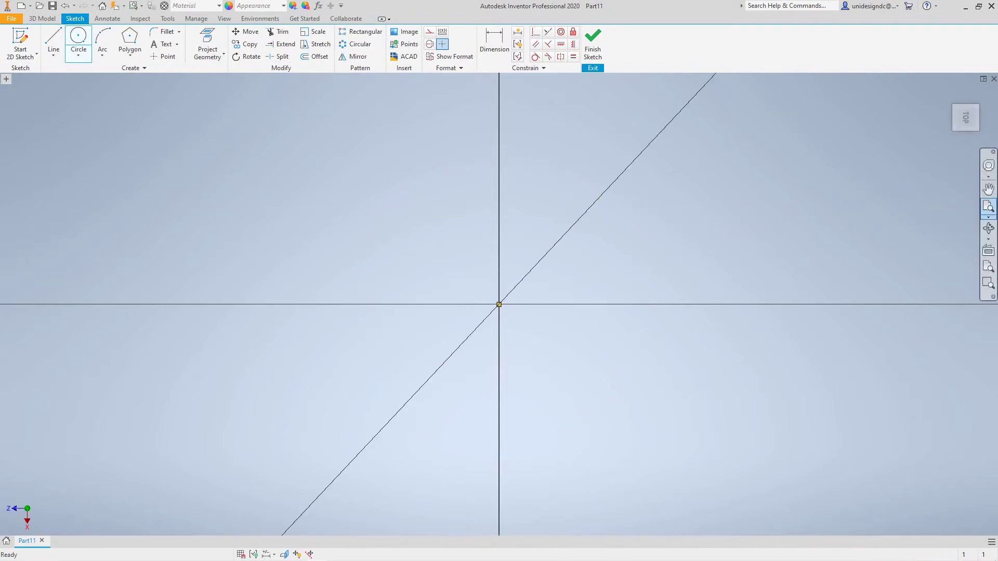
Draw a 3.5 in diameter circle centred on the X axis above the first circle, overlapping its upper edge.
{"action": "left_click", "coordinate": [988, 207]}
{"action": "scroll", "coordinate": [803, 213], "scroll_direction": "down", "scroll_amount": 4}
{"action": "scroll", "coordinate": [803, 213], "scroll_direction": "up", "scroll_amount": 5}
{"action": "middle_click_drag", "start_coordinate": [803, 213], "coordinate": [801, 285]}
{"action": "middle_click_drag", "start_coordinate": [735, 189], "coordinate": [610, 281]}
{"action": "scroll", "coordinate": [735, 223], "scroll_direction": "up", "scroll_amount": 5}
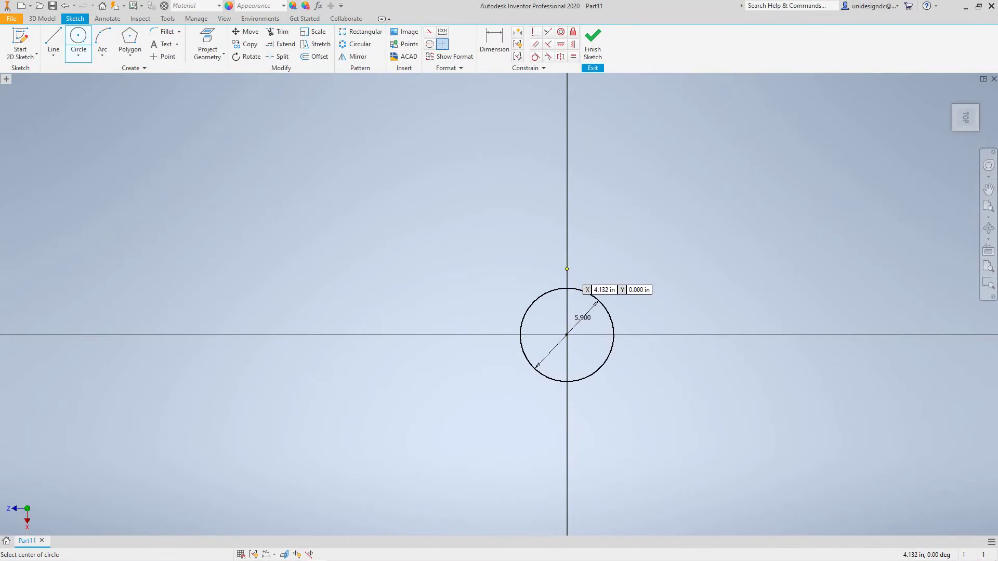
{"action": "left_click", "coordinate": [567, 267]}
{"action": "type", "text": "3.5"}
{"action": "key", "text": "Return"}
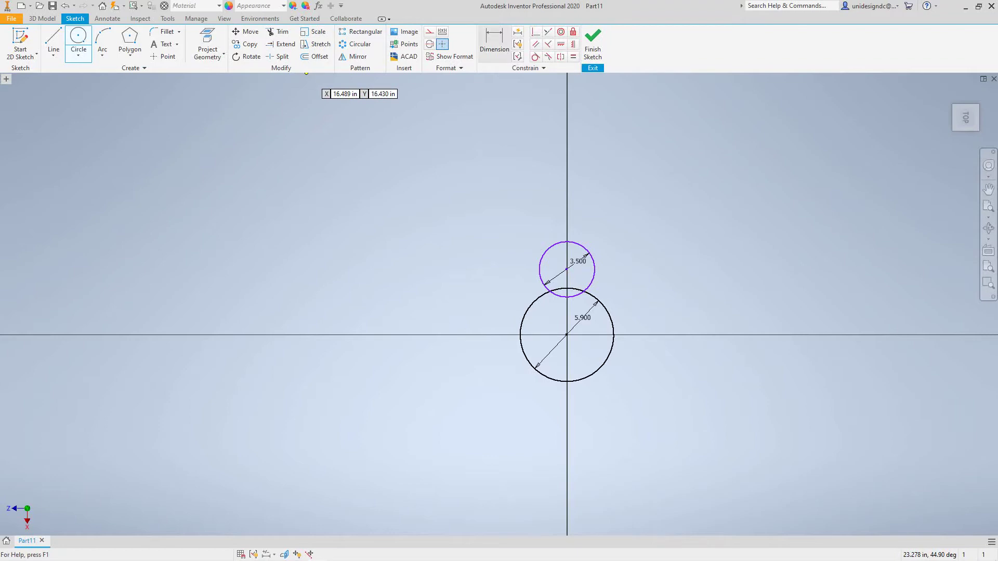
Dimension the distance between the centres of the two circles and set it to 3.54 in.
{"action": "left_click", "coordinate": [493, 44]}
{"action": "scroll", "coordinate": [564, 302], "scroll_direction": "up", "scroll_amount": 3}
{"action": "scroll", "coordinate": [566, 294], "scroll_direction": "down", "scroll_amount": 8}
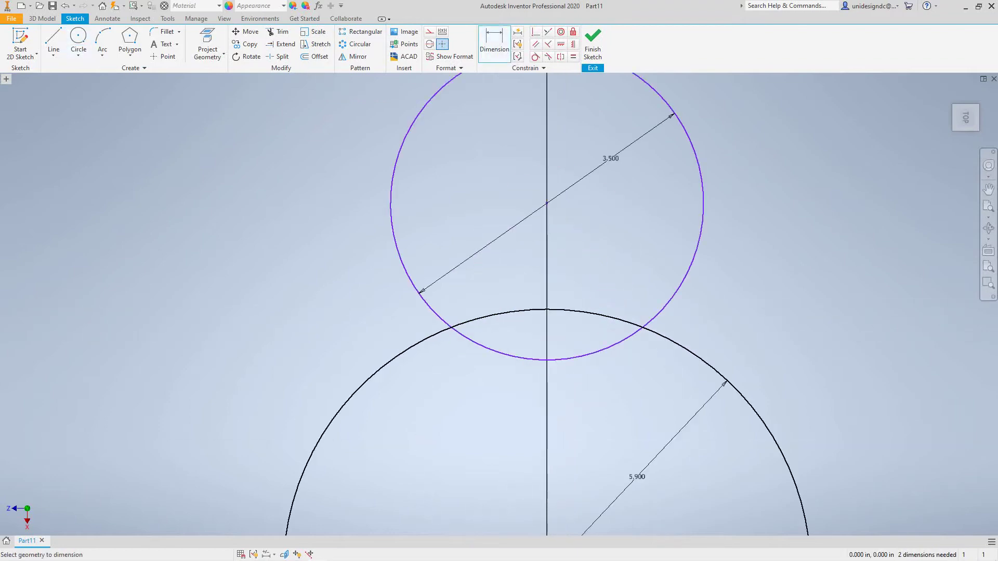
{"action": "scroll", "coordinate": [561, 310], "scroll_direction": "down", "scroll_amount": 8}
{"action": "middle_click_drag", "start_coordinate": [563, 310], "coordinate": [563, 230]}
{"action": "scroll", "coordinate": [563, 230], "scroll_direction": "up", "scroll_amount": 10}
{"action": "left_click", "coordinate": [555, 358]}
{"action": "left_click", "coordinate": [227, 249]}
{"action": "type", "text": "3.54"}
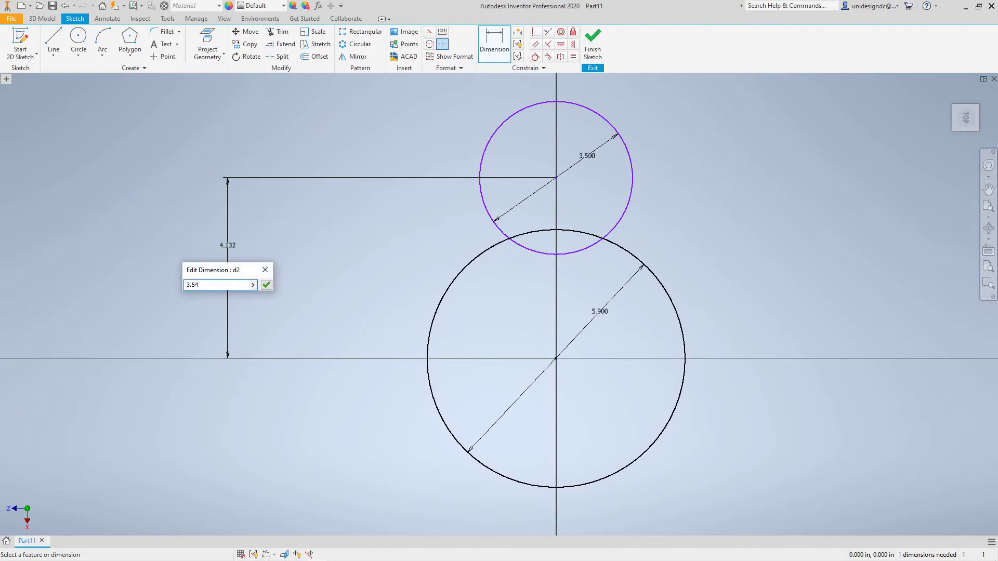
{"action": "left_click", "coordinate": [266, 285]}
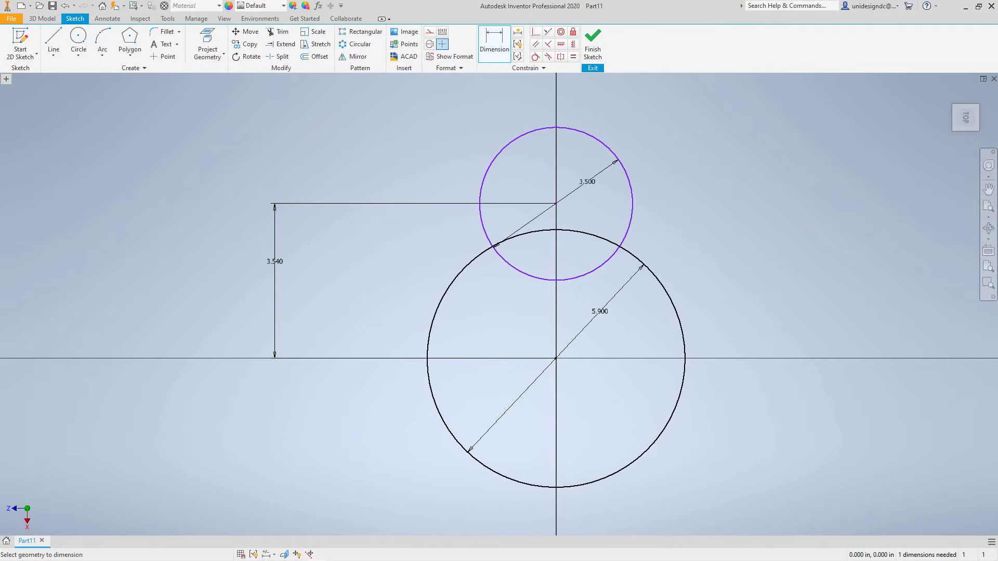
Trim away the overlapping arcs between the two circles and round both junction corners with 0.39 in fillets.
{"action": "left_click", "coordinate": [278, 32]}
{"action": "left_click", "coordinate": [498, 253]}
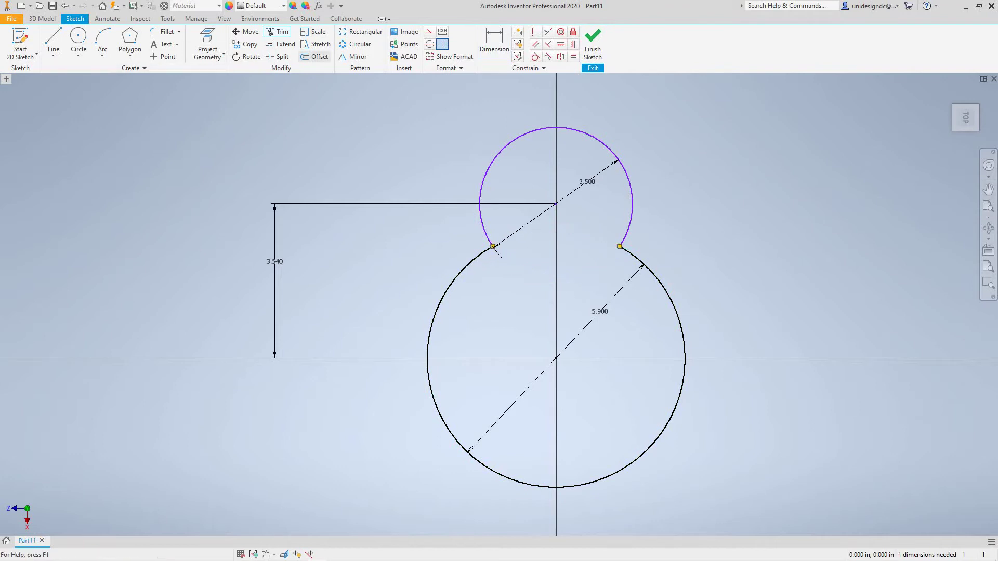
{"action": "left_click", "coordinate": [165, 32]}
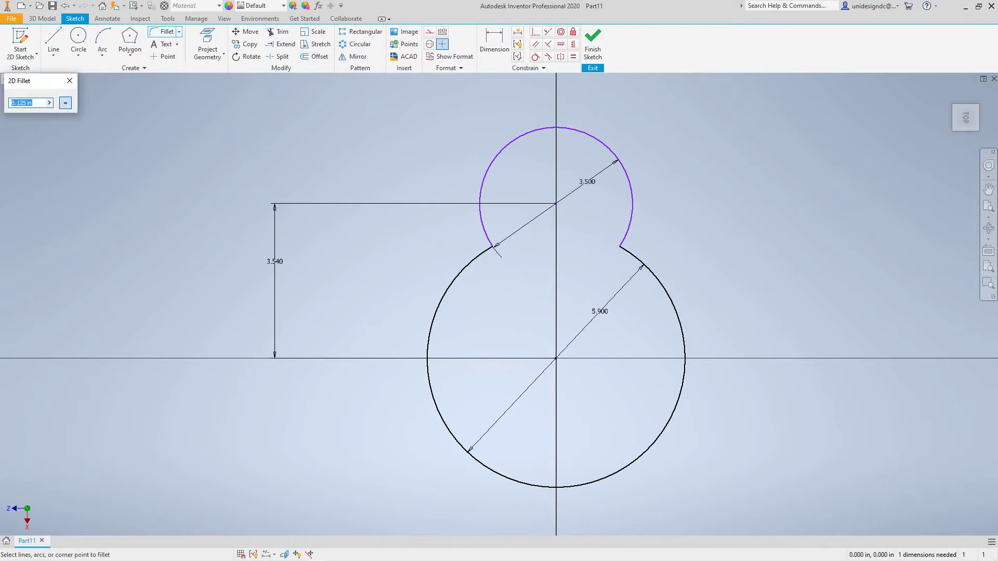
{"action": "type", "text": ".39"}
{"action": "left_click", "coordinate": [628, 228]}
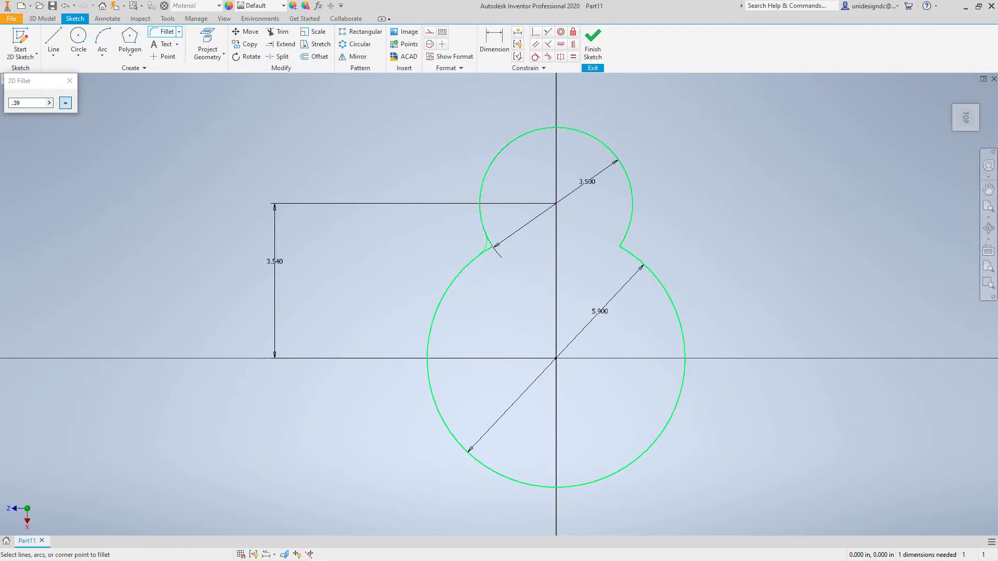
{"action": "left_click", "coordinate": [492, 246]}
{"action": "left_click", "coordinate": [628, 229]}
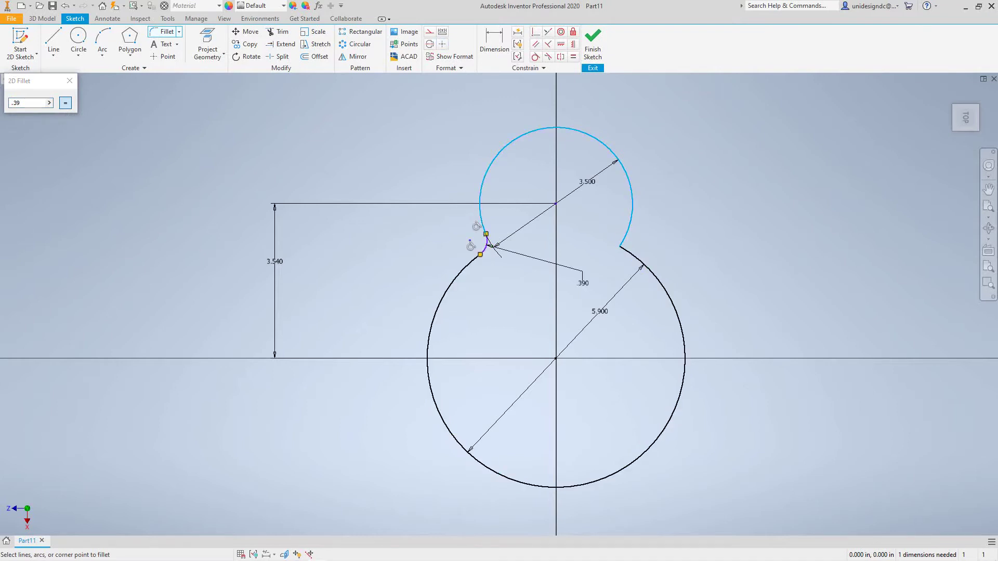
{"action": "left_click", "coordinate": [636, 258]}
{"action": "right_click", "coordinate": [692, 249]}
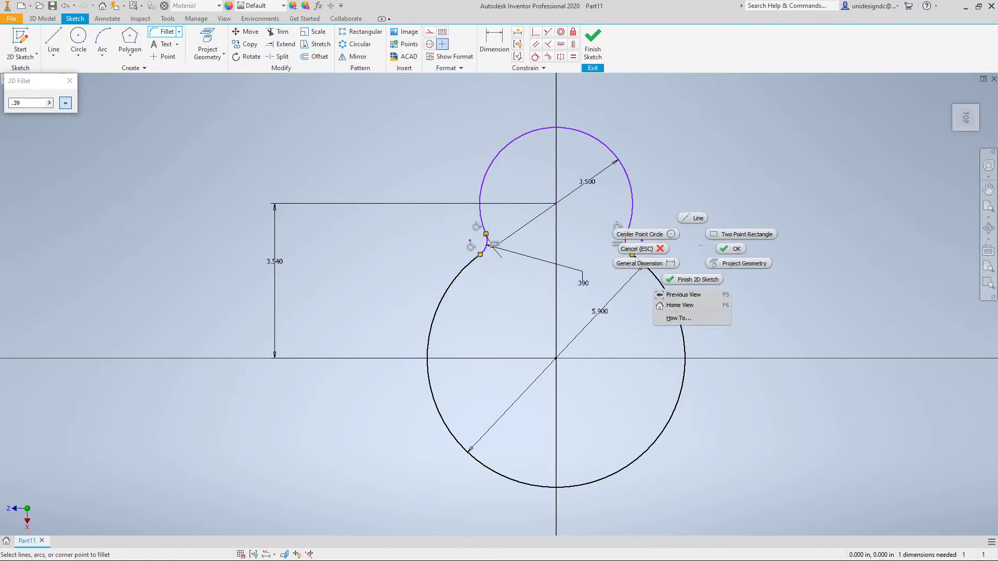
{"action": "left_click", "coordinate": [718, 249]}
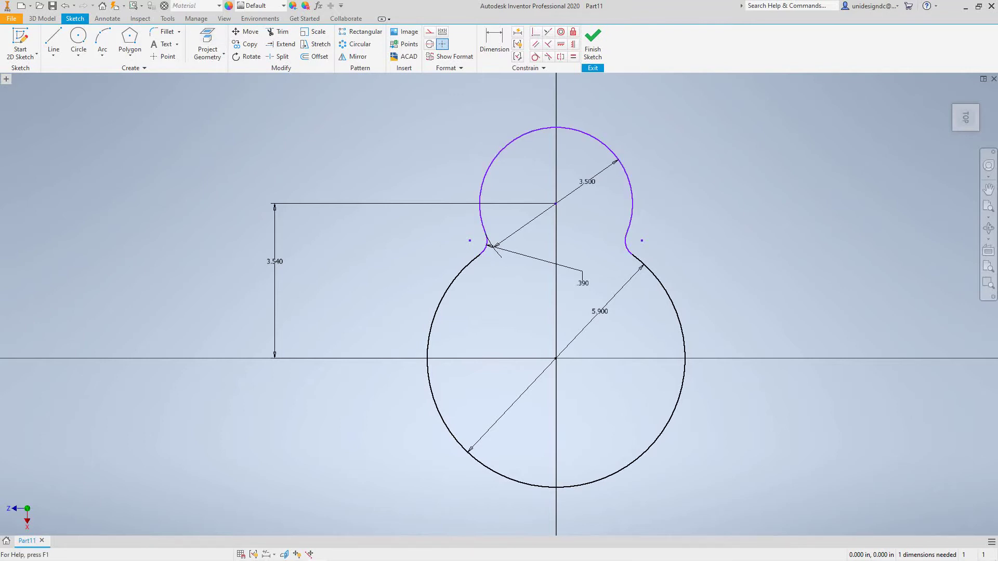
Offset the closed outline inward by 0.78 in and finish the sketch.
{"action": "left_click", "coordinate": [314, 56]}
{"action": "left_click", "coordinate": [536, 129]}
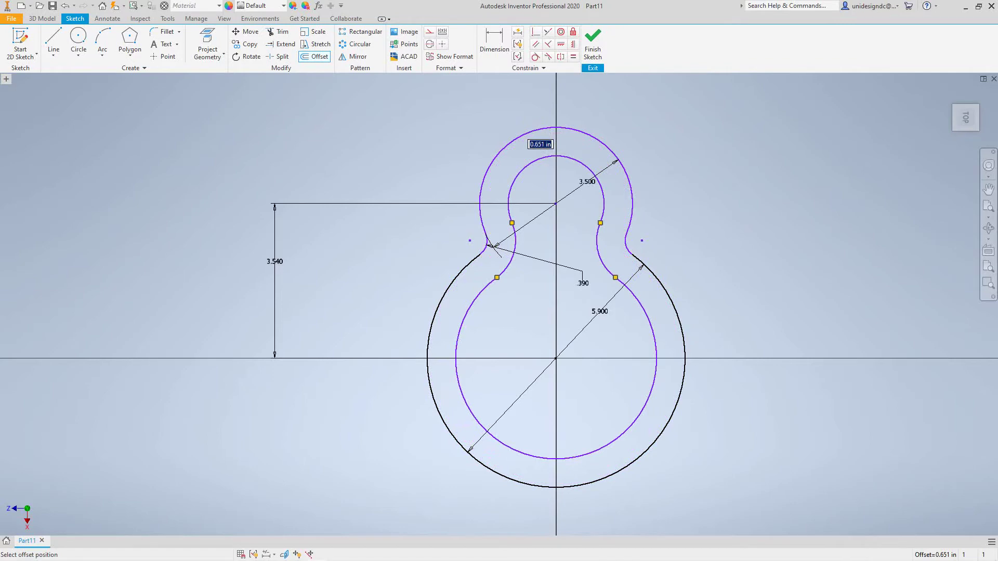
{"action": "type", "text": ".78"}
{"action": "key", "text": "Return"}
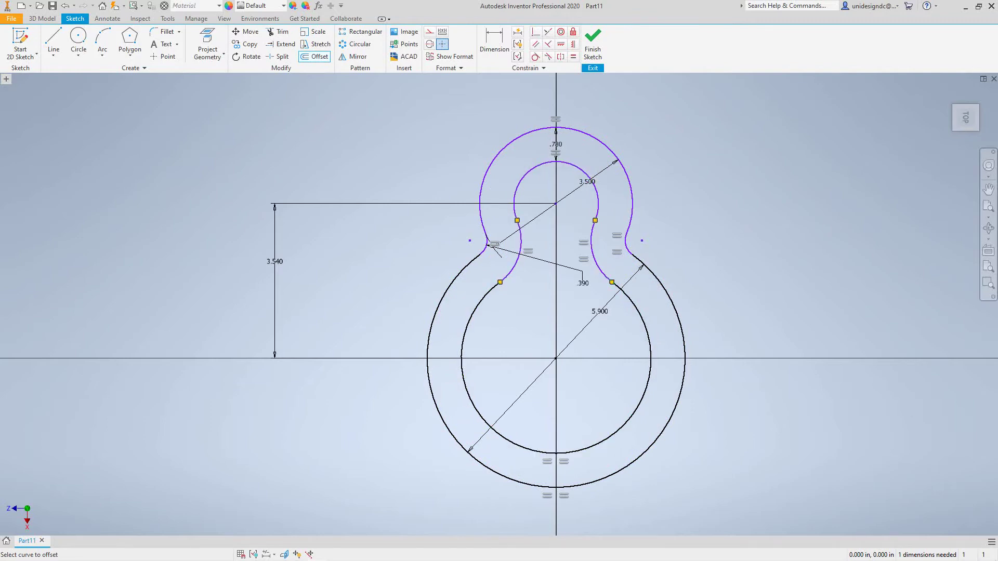
{"action": "key", "text": "Escape"}
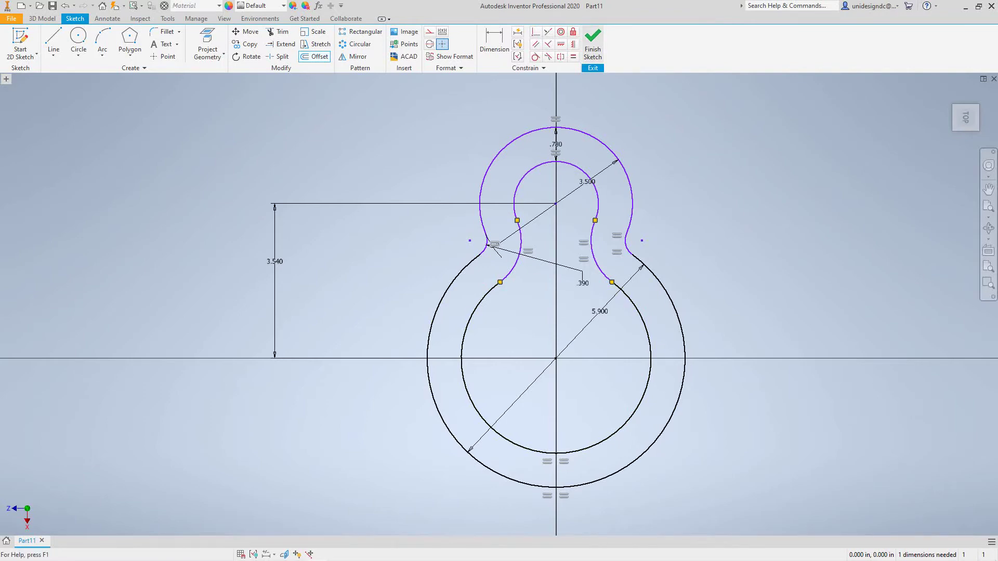
{"action": "key", "text": "ctrl+Return"}
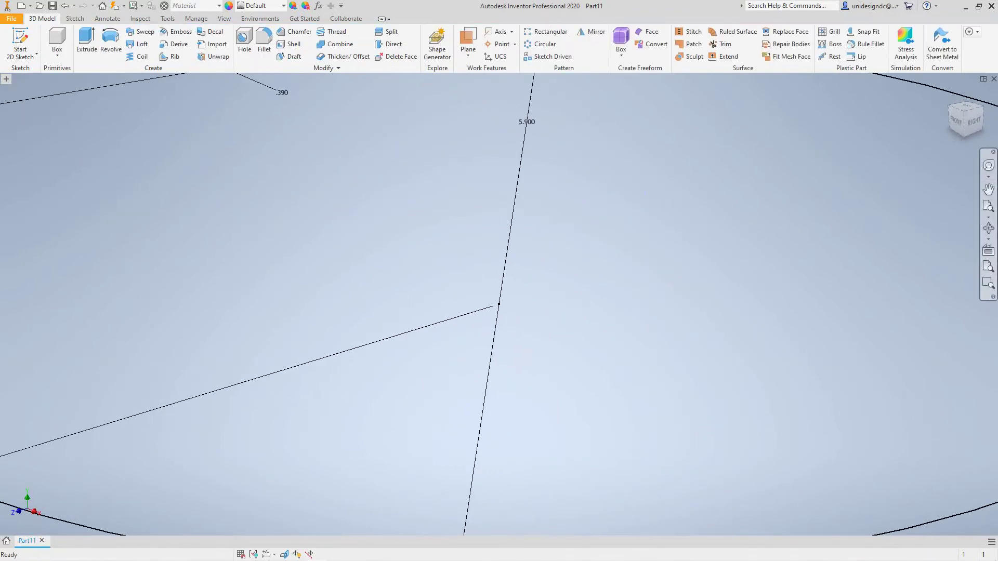
Extrude the ring-shaped profile between the two outlines upward by 0.196 in.
{"action": "key", "text": "Home"}
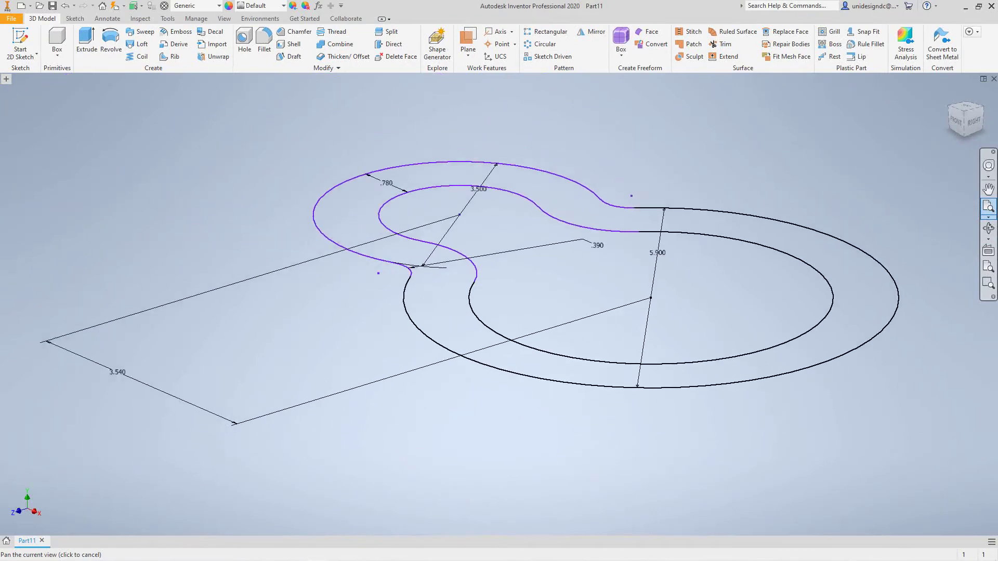
{"action": "key", "text": "e"}
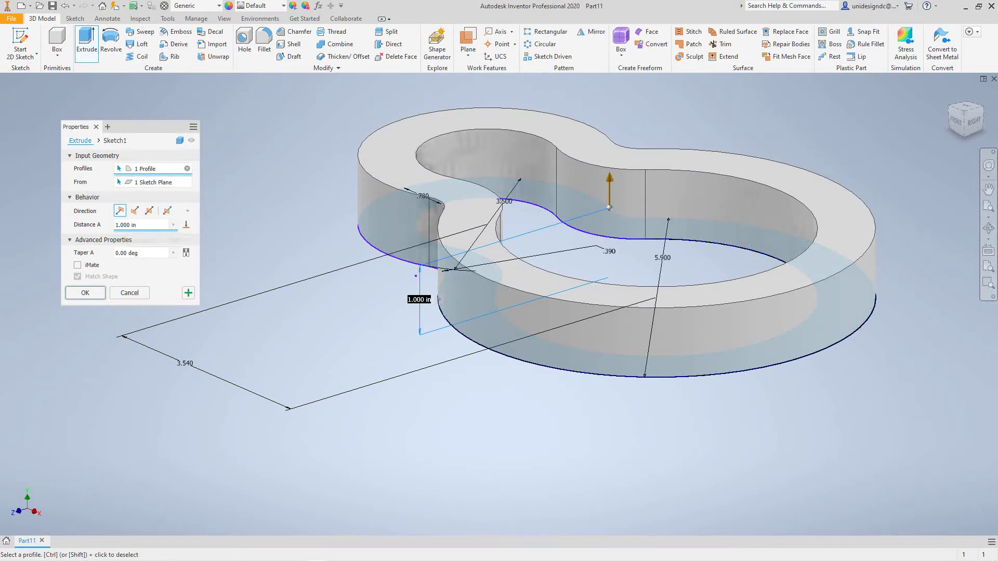
{"action": "left_click", "coordinate": [126, 225]}
{"action": "type", "text": "196"}
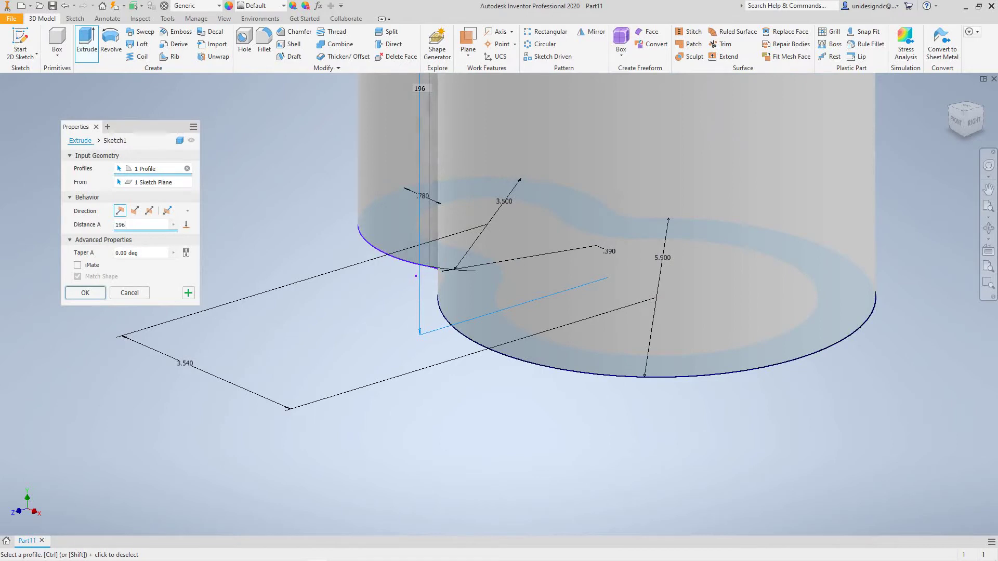
{"action": "key", "text": "BackSpace"}
{"action": "key", "text": "BackSpace"}
{"action": "key", "text": "BackSpace"}
{"action": "type", "text": ".196"}
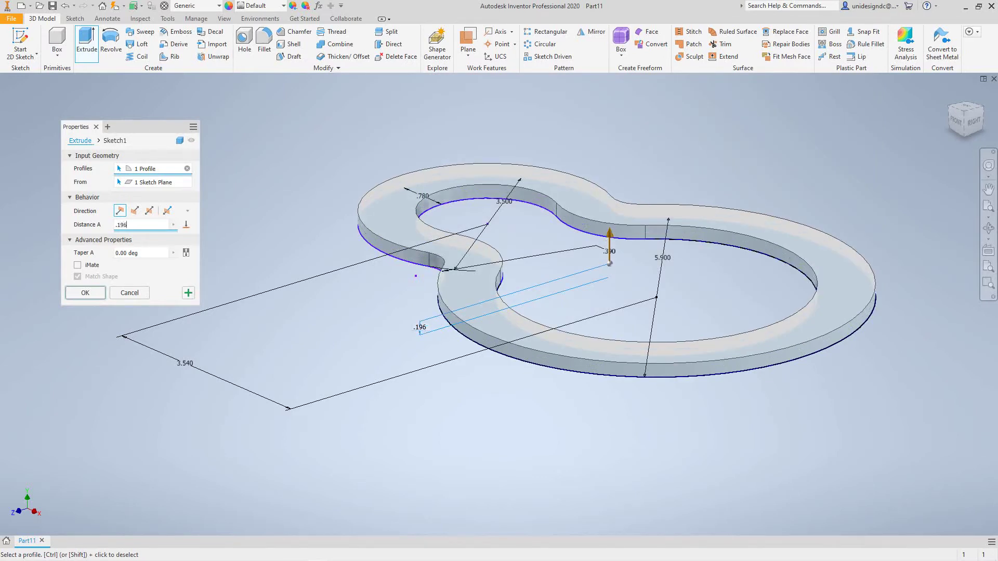
{"action": "key", "text": "Return"}
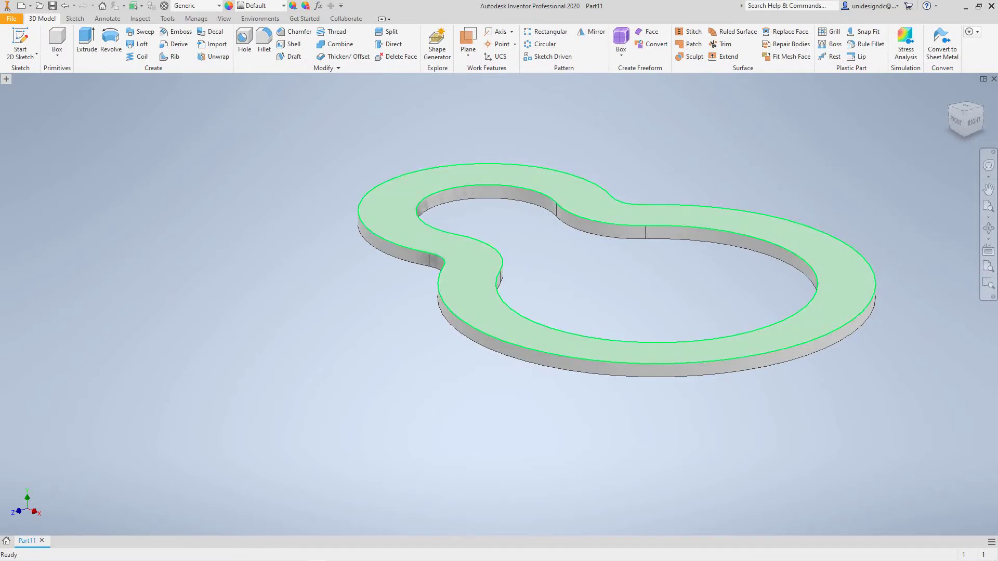
Start a new 2D sketch on the top face of the extruded ring.
{"action": "scroll", "coordinate": [672, 285], "scroll_direction": "down", "scroll_amount": 3}
{"action": "middle_click_drag", "start_coordinate": [672, 286], "coordinate": [665, 322]}
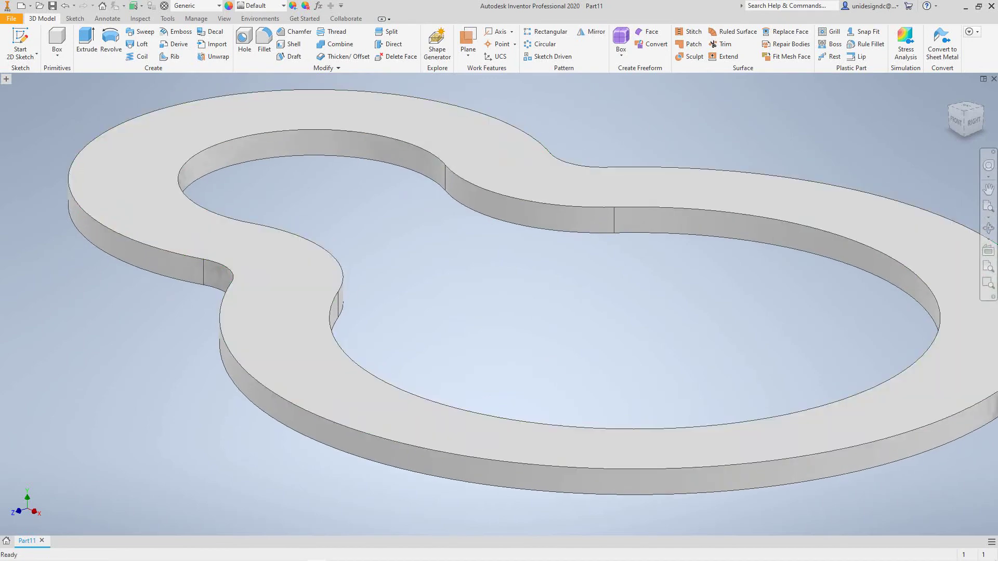
{"action": "left_click", "coordinate": [21, 55]}
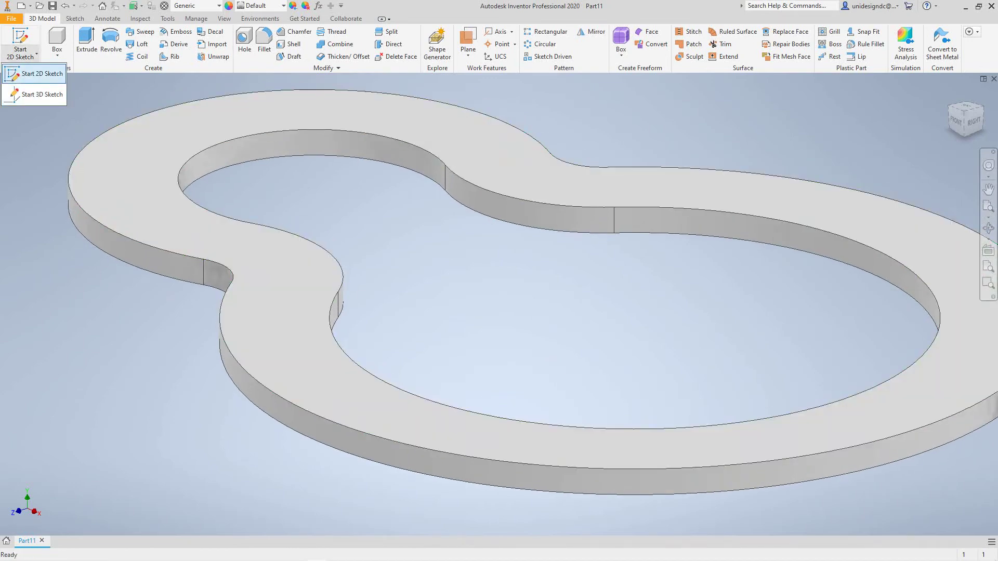
{"action": "left_click", "coordinate": [41, 73]}
{"action": "left_click", "coordinate": [275, 322]}
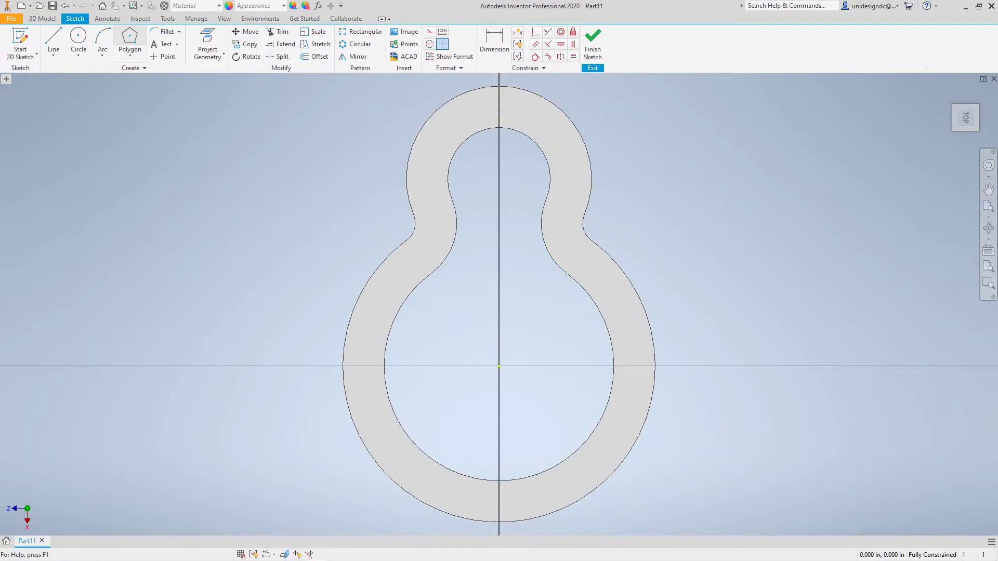
Draw a six-sided polygon centred on the X axis, over the band at the far end of the smaller loop.
{"action": "left_click", "coordinate": [129, 40]}
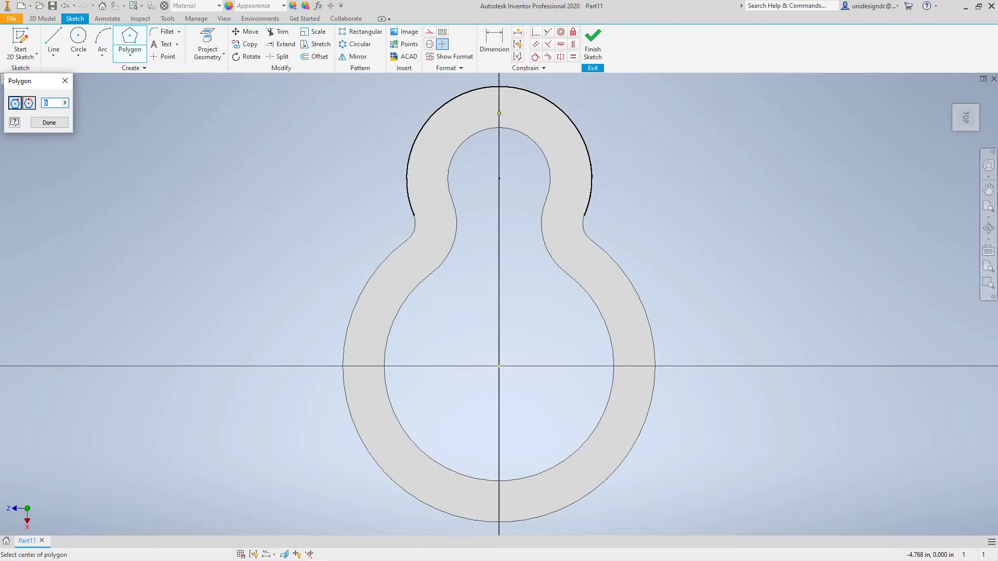
{"action": "type", "text": "6"}
{"action": "left_click", "coordinate": [499, 112]}
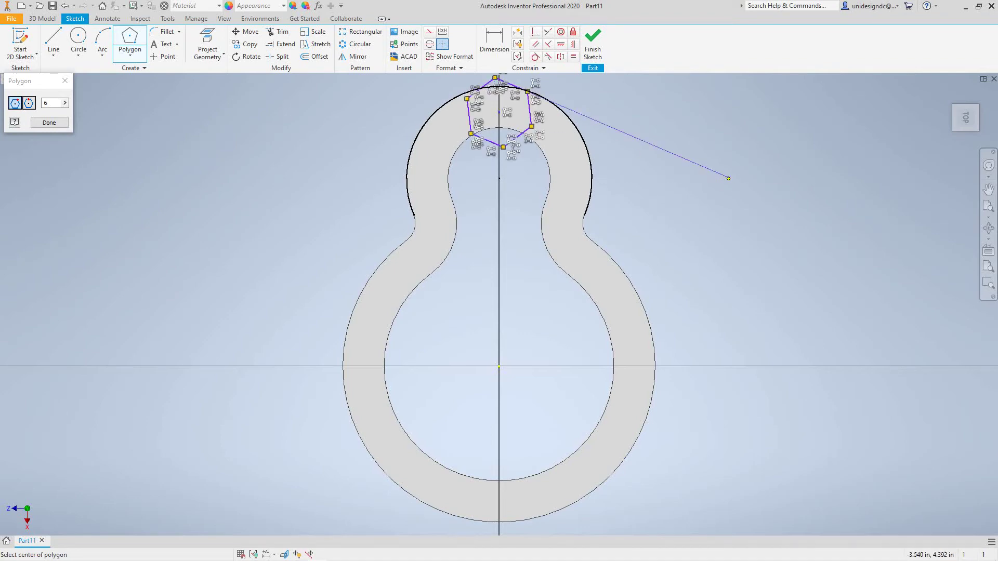
{"action": "right_click", "coordinate": [688, 169]}
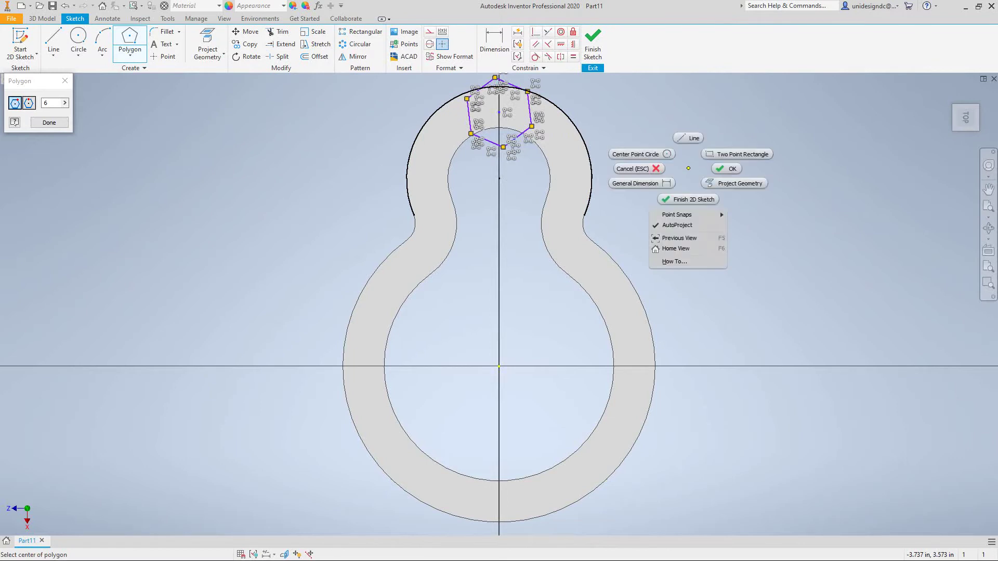
{"action": "left_click", "coordinate": [707, 167]}
Apply a horizontal constraint to one side of the hexagon so that side runs parallel to the X axis.
{"action": "middle_click_drag", "start_coordinate": [624, 182], "coordinate": [629, 365]}
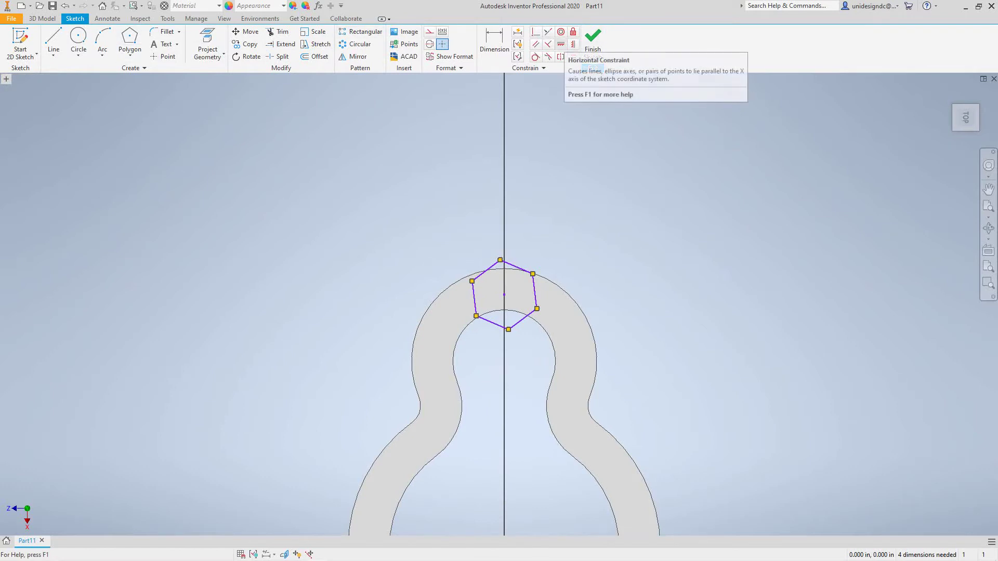
{"action": "left_click", "coordinate": [561, 44]}
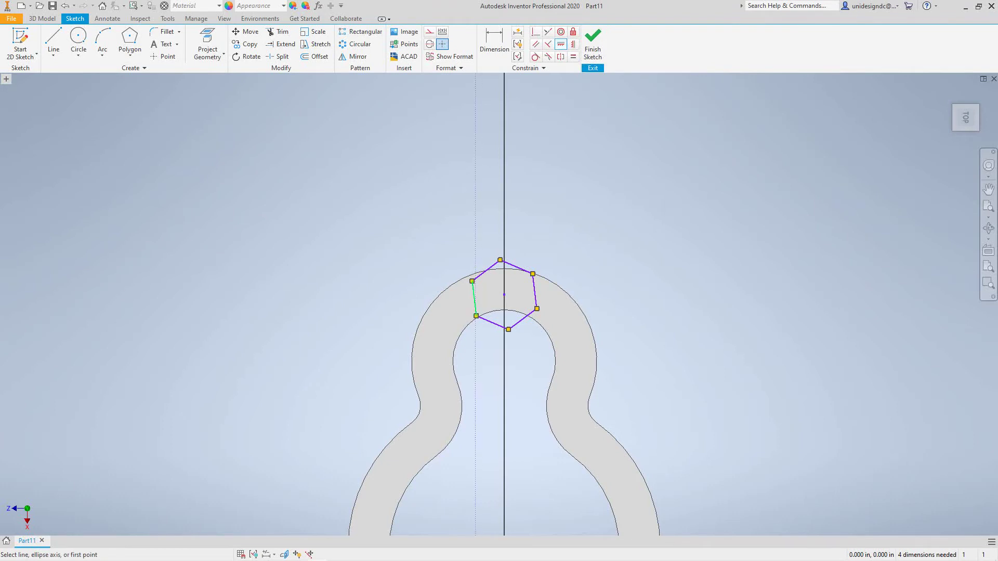
{"action": "left_click", "coordinate": [474, 298]}
{"action": "left_click", "coordinate": [504, 298]}
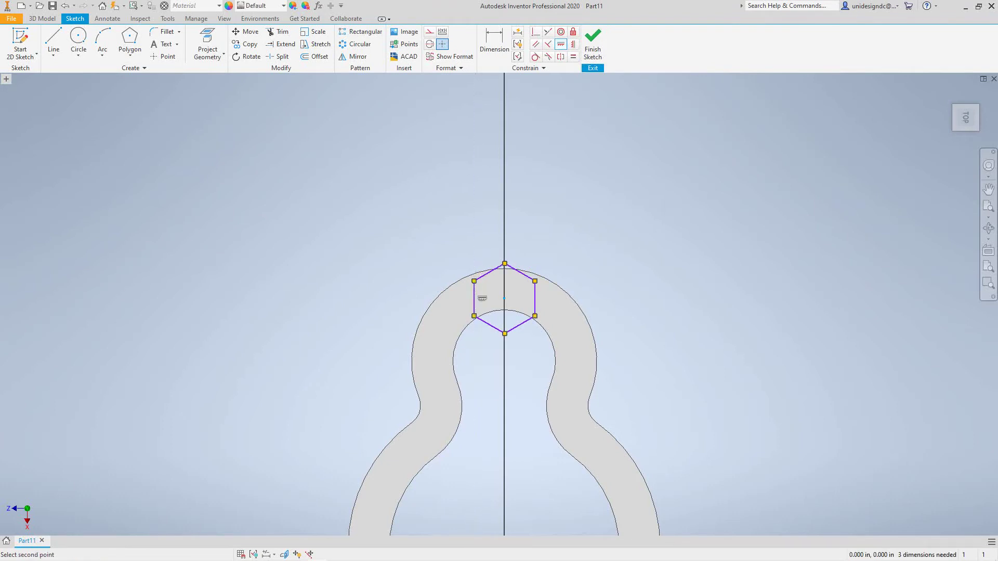
{"action": "key", "text": "Escape"}
Dimension the hexagon's width across its two sides parallel to the X axis as 0.31 in.
{"action": "key", "text": "d"}
{"action": "left_click", "coordinate": [474, 298]}
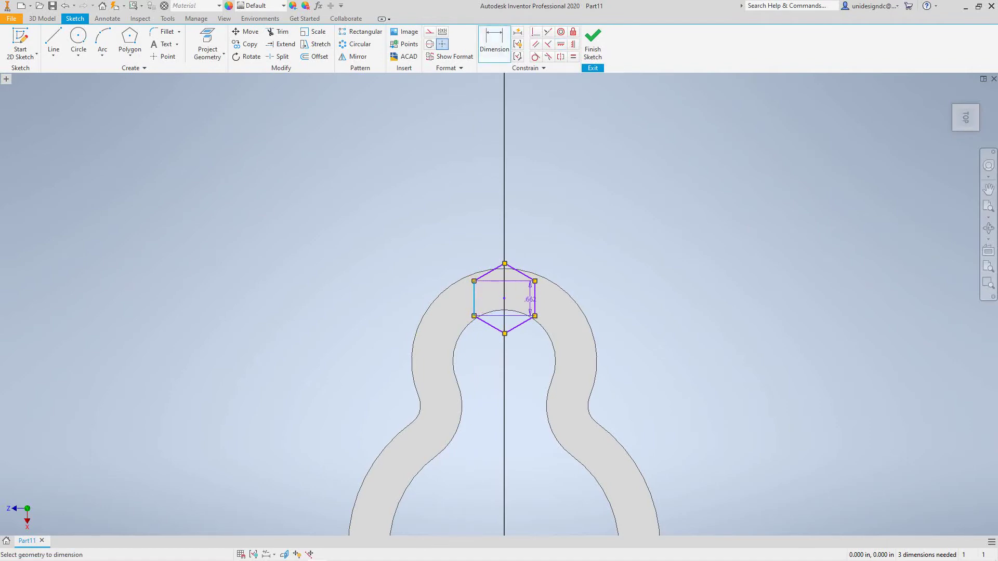
{"action": "left_click", "coordinate": [535, 298]}
{"action": "left_click", "coordinate": [376, 234]}
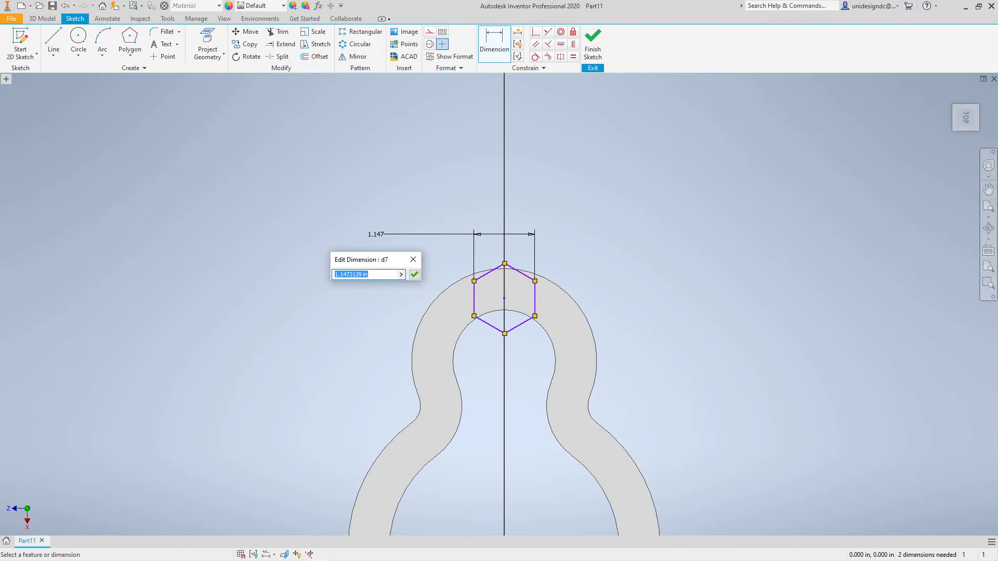
{"action": "type", "text": ".31"}
{"action": "left_click", "coordinate": [414, 275]}
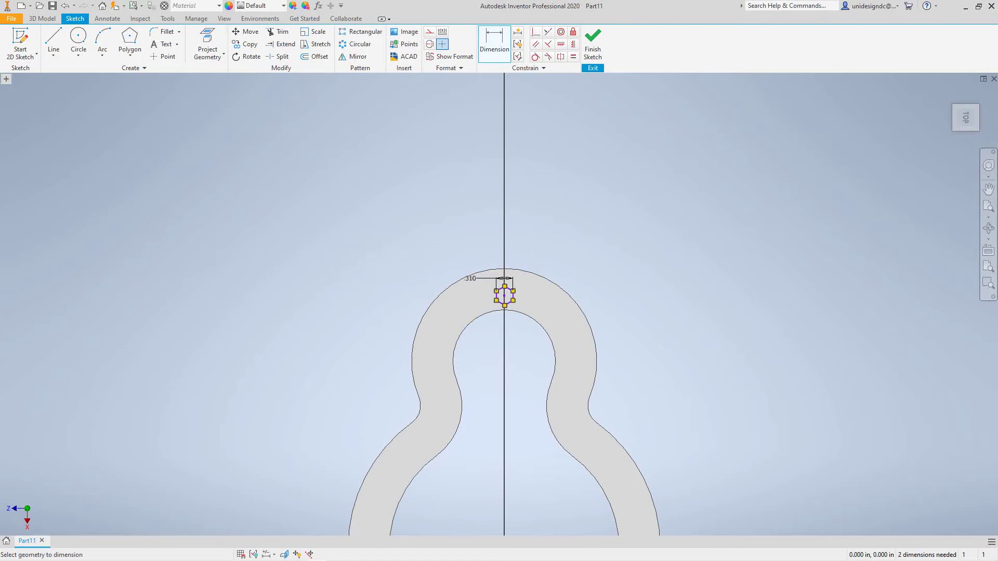
Dimension the distance from the sketch origin to the hexagon's centre as 4.92 in and finish the sketch.
{"action": "scroll", "coordinate": [730, 306], "scroll_direction": "down", "scroll_amount": 2}
{"action": "scroll", "coordinate": [730, 307], "scroll_direction": "up", "scroll_amount": 3}
{"action": "mouse_move", "coordinate": [731, 307]}
{"action": "middle_mouse_down"}
{"action": "mouse_move", "coordinate": [633, 241]}
{"action": "mouse_move", "coordinate": [626, 250]}
{"action": "middle_mouse_up"}
{"action": "scroll", "coordinate": [626, 250], "scroll_direction": "up", "scroll_amount": 2}
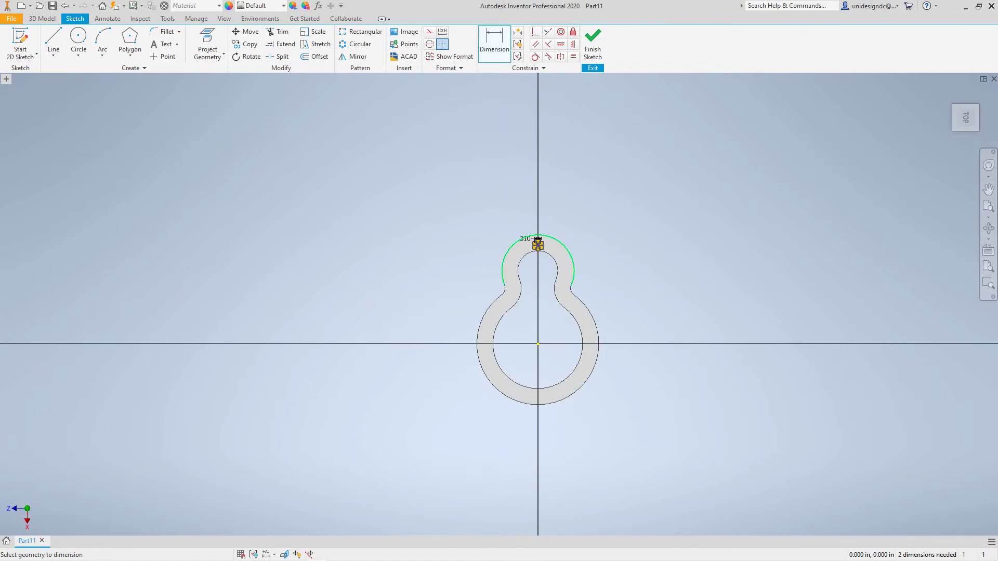
{"action": "scroll", "coordinate": [529, 257], "scroll_direction": "down", "scroll_amount": 2}
{"action": "scroll", "coordinate": [530, 257], "scroll_direction": "up", "scroll_amount": 5}
{"action": "middle_click_drag", "start_coordinate": [529, 257], "coordinate": [511, 194]}
{"action": "scroll", "coordinate": [540, 161], "scroll_direction": "down", "scroll_amount": 3}
{"action": "scroll", "coordinate": [541, 161], "scroll_direction": "up", "scroll_amount": 6}
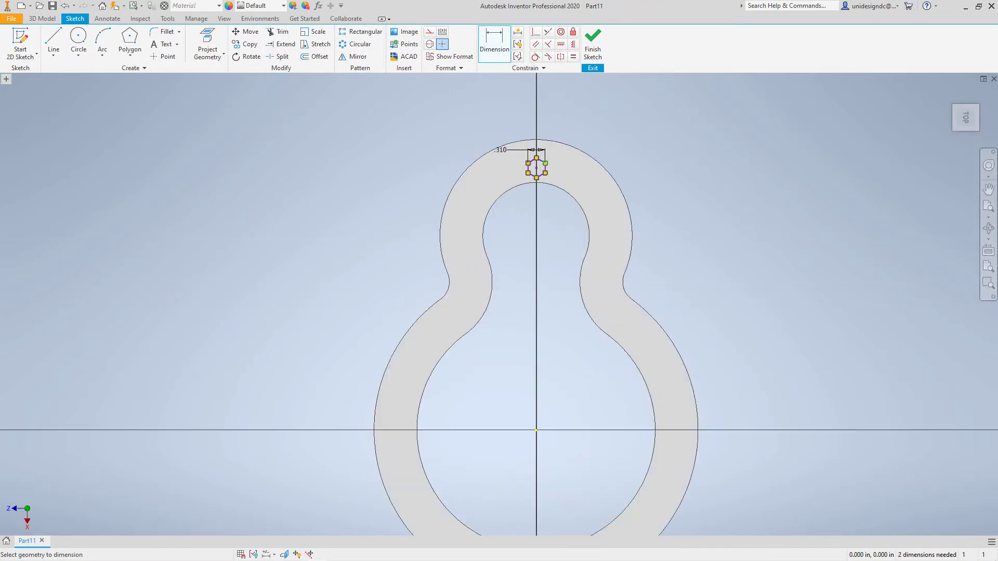
{"action": "scroll", "coordinate": [552, 166], "scroll_direction": "down", "scroll_amount": 3}
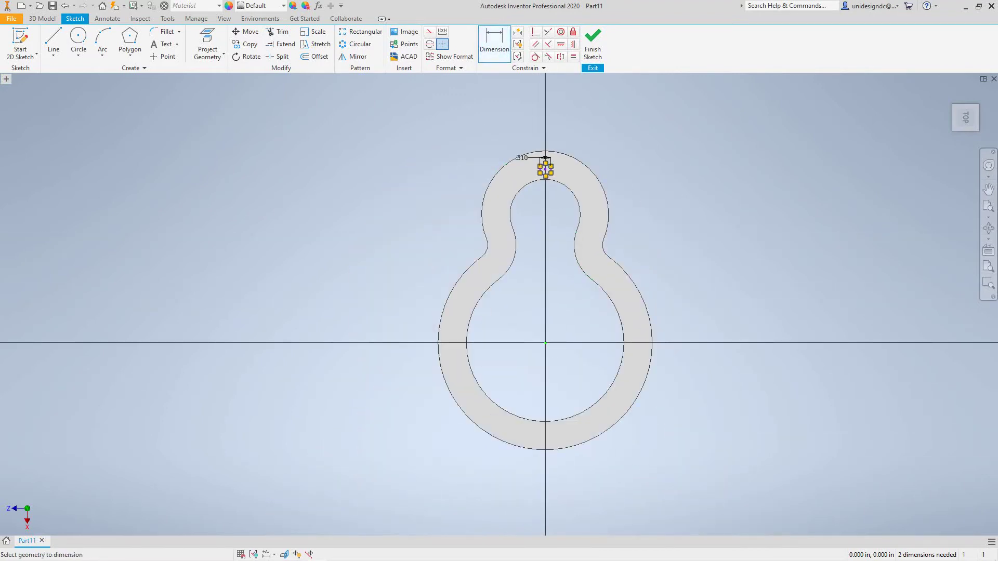
{"action": "scroll", "coordinate": [545, 158], "scroll_direction": "down", "scroll_amount": 4}
{"action": "scroll", "coordinate": [551, 159], "scroll_direction": "up", "scroll_amount": 6}
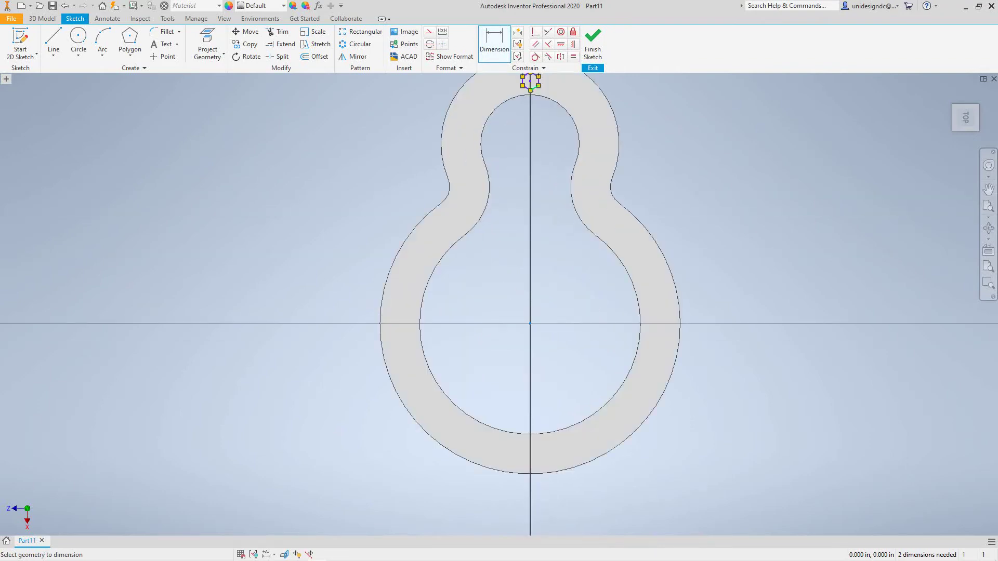
{"action": "left_click", "coordinate": [531, 324]}
{"action": "left_click", "coordinate": [242, 209]}
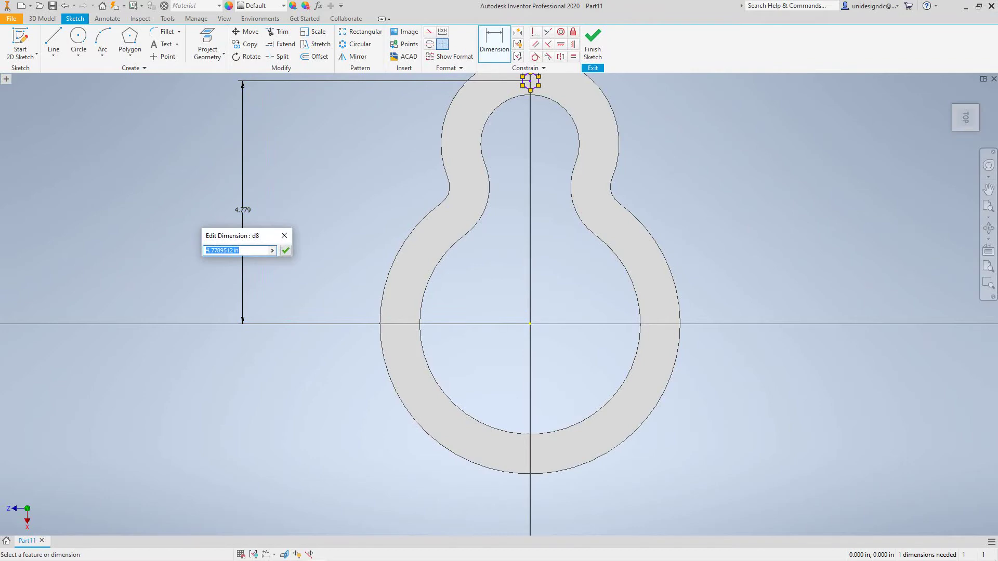
{"action": "type", "text": "4.92"}
{"action": "key", "text": "Return"}
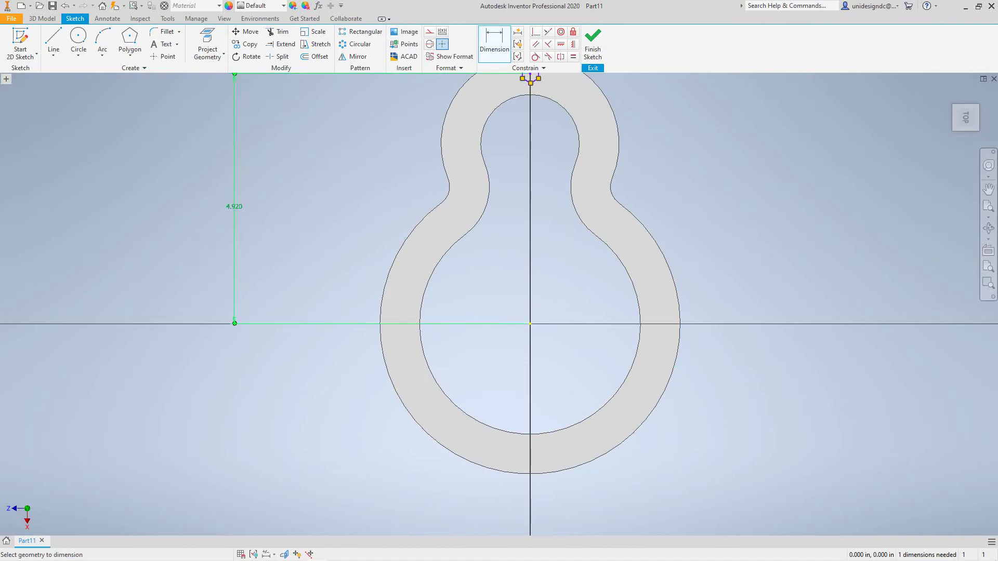
{"action": "scroll", "coordinate": [538, 289], "scroll_direction": "down", "scroll_amount": 5}
{"action": "scroll", "coordinate": [539, 289], "scroll_direction": "up", "scroll_amount": 6}
{"action": "middle_click_drag", "start_coordinate": [539, 289], "coordinate": [534, 340]}
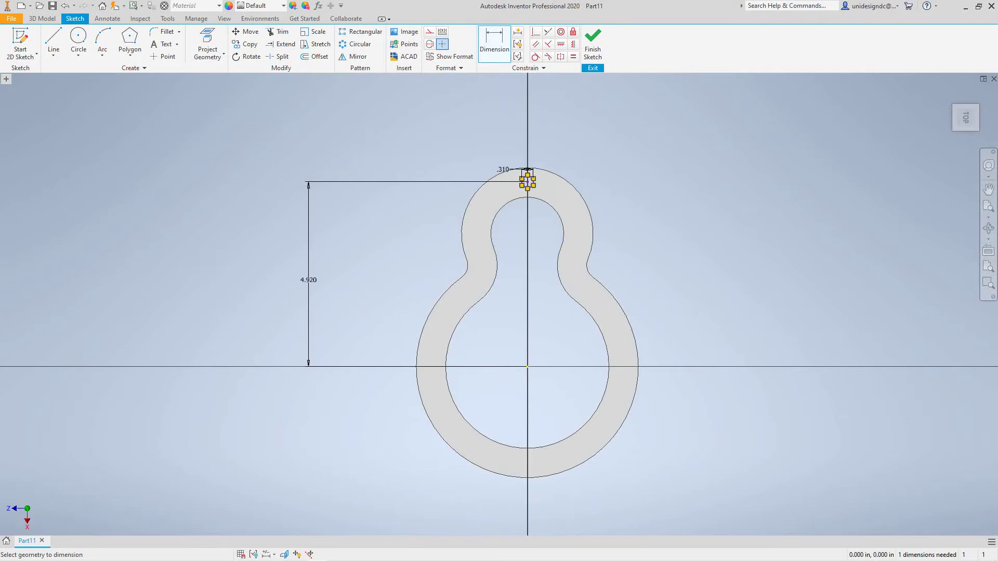
{"action": "left_click", "coordinate": [592, 41]}
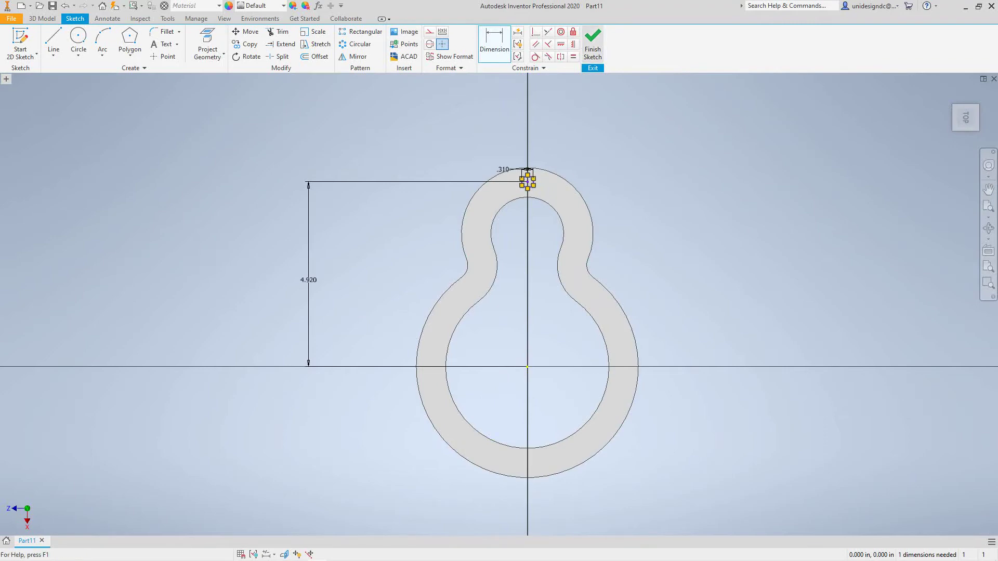
Extrude the hexagon as a cut downward through all of the ring.
{"action": "middle_click_drag", "start_coordinate": [499, 280], "coordinate": [543, 332]}
{"action": "middle_click_drag", "start_coordinate": [592, 151], "coordinate": [632, 201]}
{"action": "scroll", "coordinate": [630, 197], "scroll_direction": "down", "scroll_amount": 2}
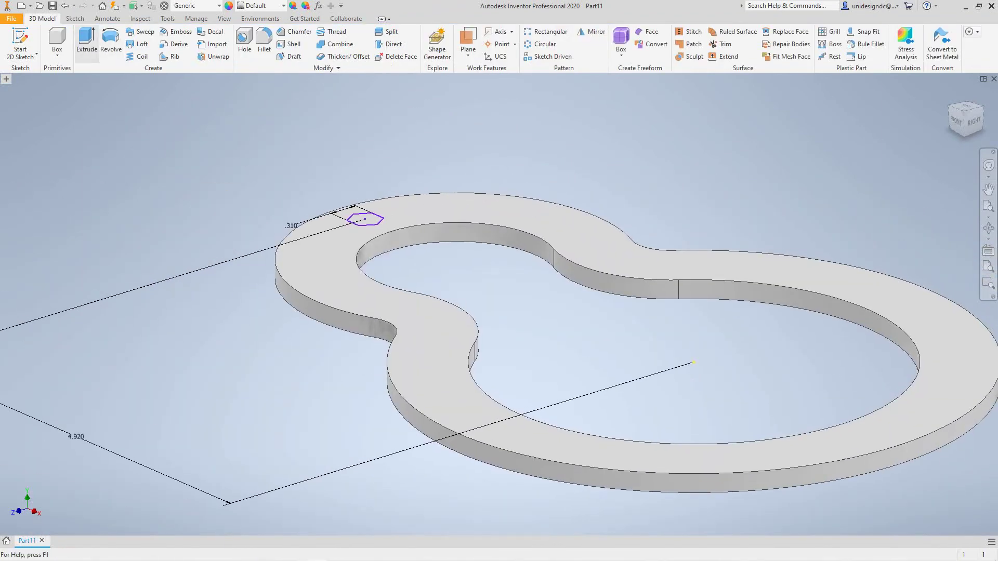
{"action": "left_click", "coordinate": [86, 42]}
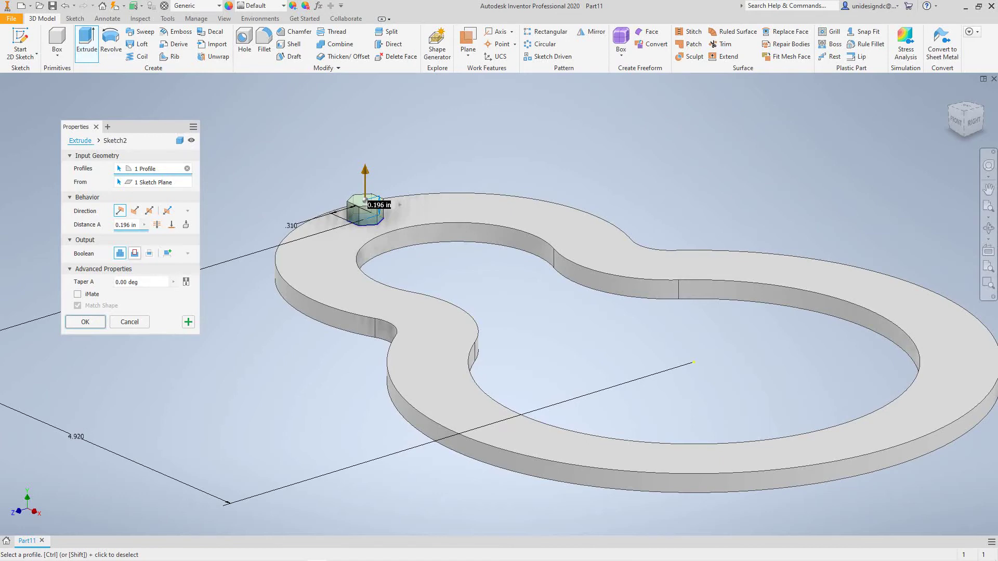
{"action": "left_click", "coordinate": [134, 253]}
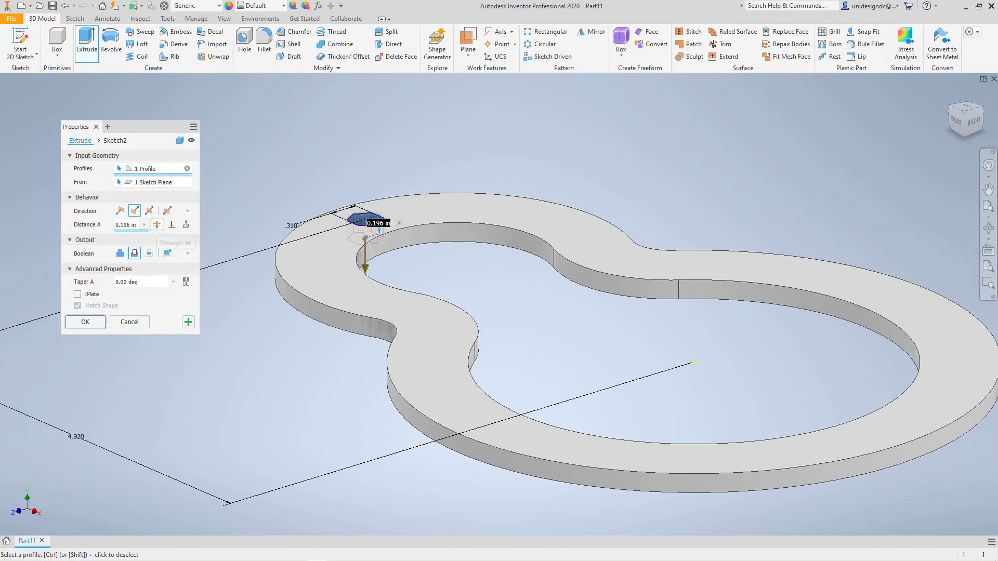
{"action": "left_click", "coordinate": [157, 224]}
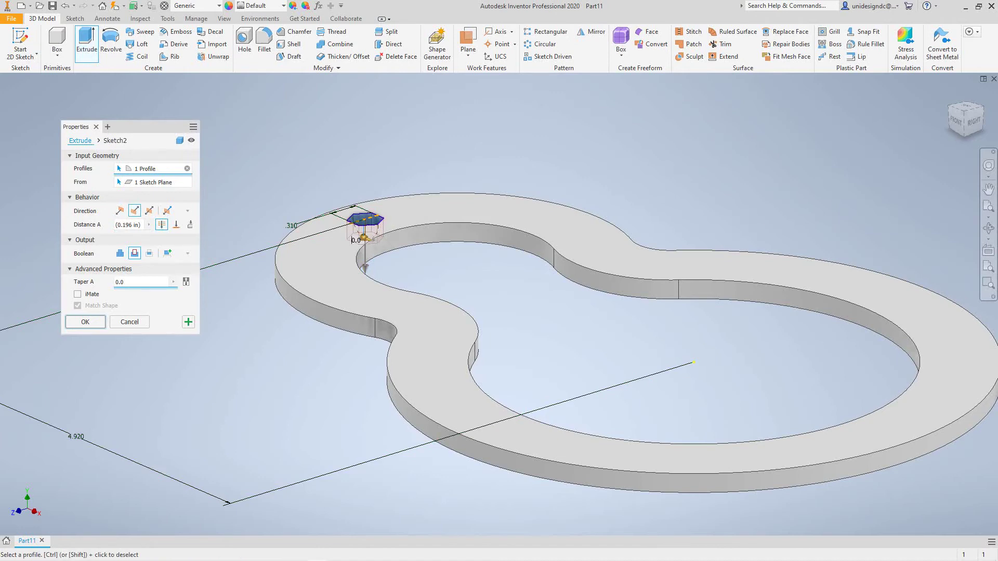
{"action": "key", "text": "Return"}
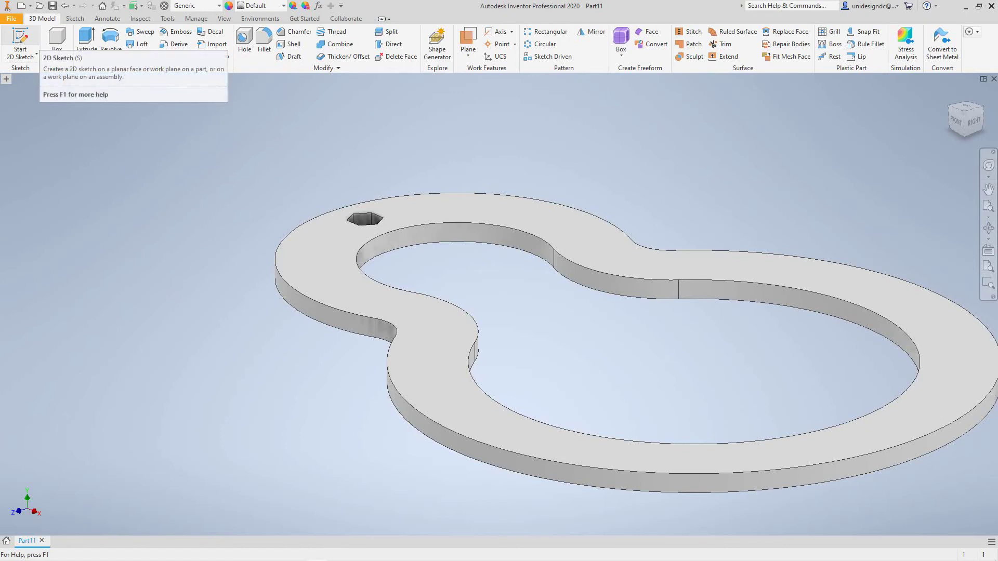
Start a new 2D sketch on the ring's top face.
{"action": "left_click", "coordinate": [21, 54]}
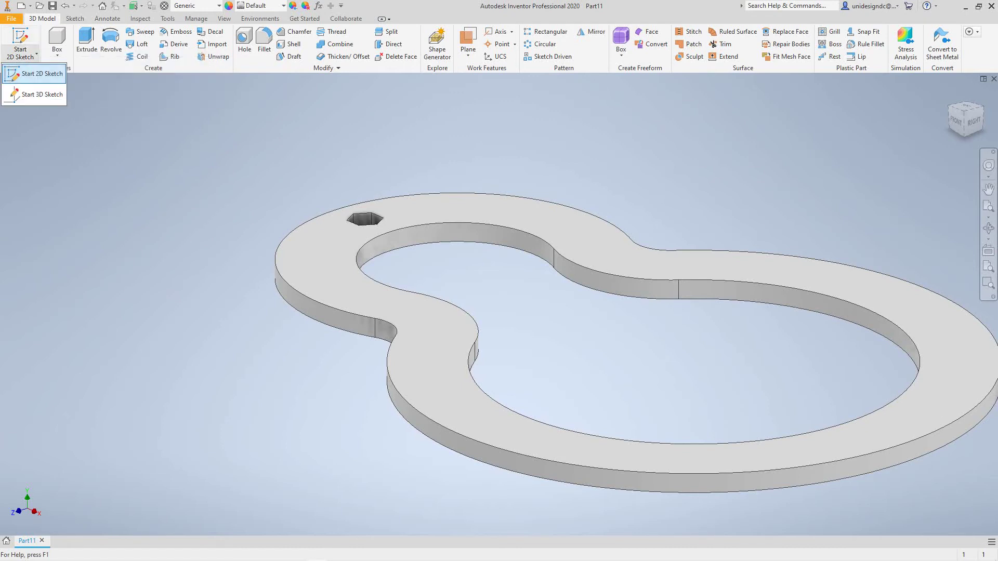
{"action": "left_click", "coordinate": [41, 74]}
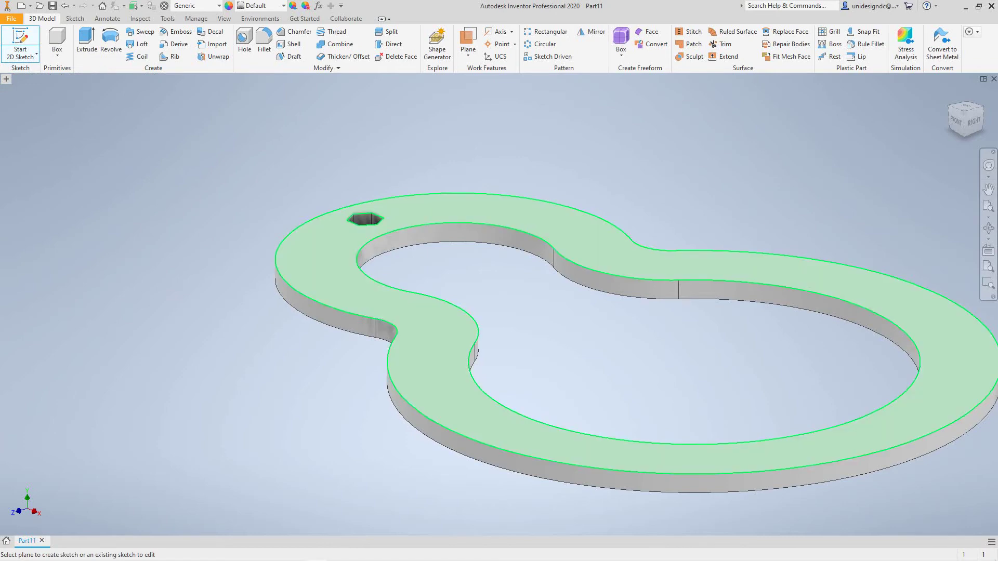
{"action": "left_click", "coordinate": [322, 260]}
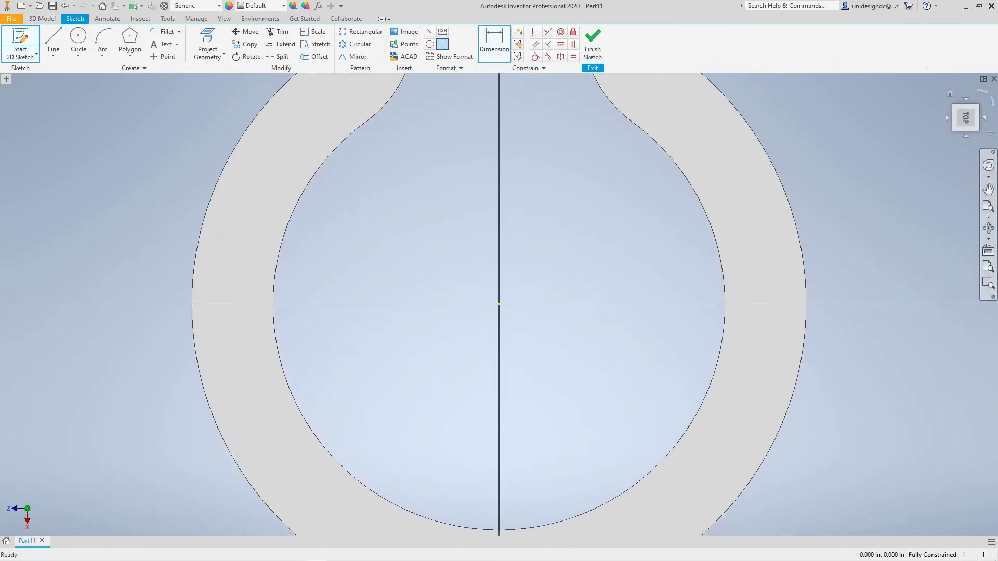
Project the ring's complete outer outline into the sketch, including all of its tangent edges.
{"action": "scroll", "coordinate": [479, 188], "scroll_direction": "down", "scroll_amount": 3}
{"action": "scroll", "coordinate": [479, 188], "scroll_direction": "up", "scroll_amount": 7}
{"action": "mouse_move", "coordinate": [479, 188]}
{"action": "middle_mouse_down"}
{"action": "mouse_move", "coordinate": [471, 241]}
{"action": "mouse_move", "coordinate": [486, 360]}
{"action": "middle_mouse_up"}
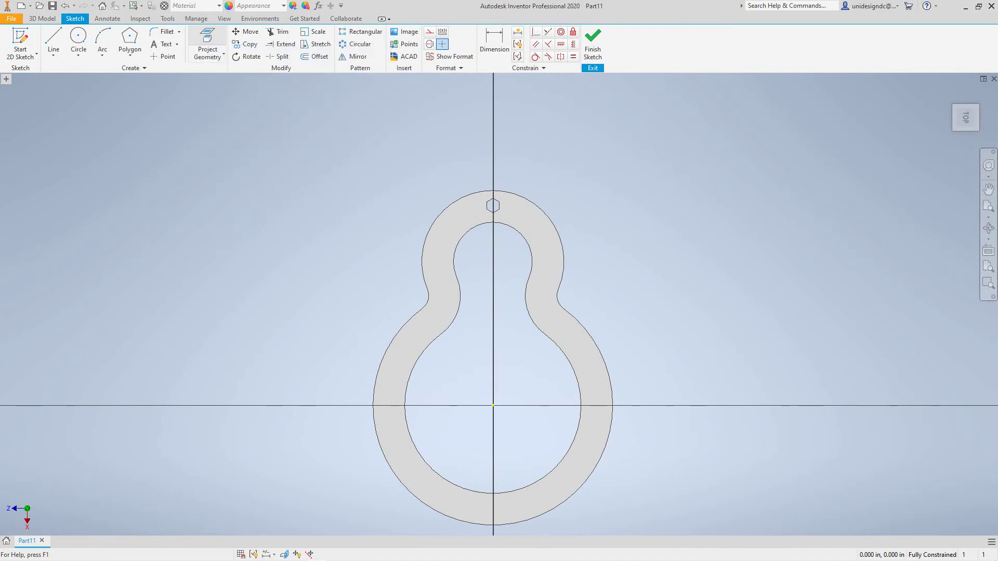
{"action": "left_click", "coordinate": [207, 44]}
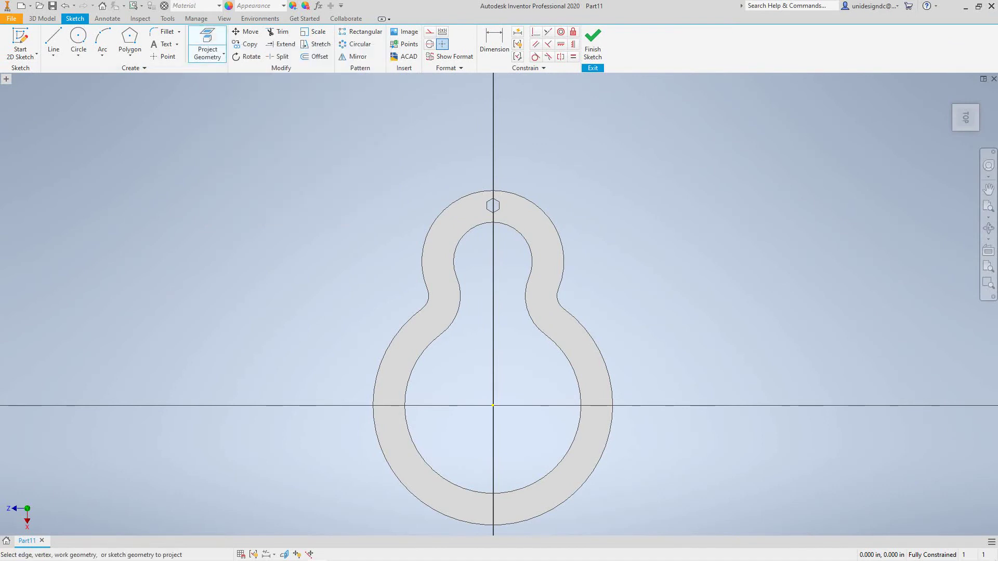
{"action": "right_click", "coordinate": [438, 216]}
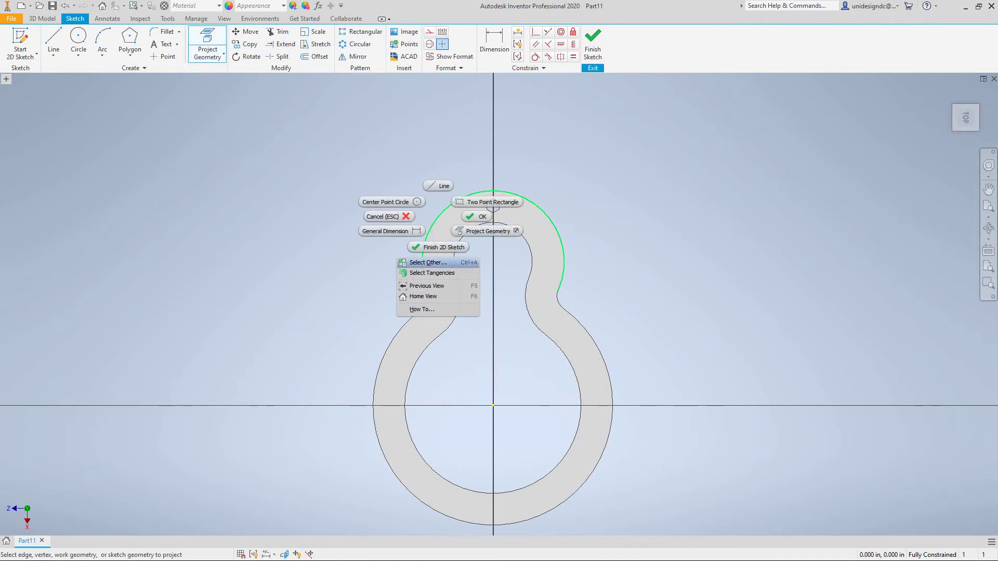
{"action": "left_click", "coordinate": [431, 273]}
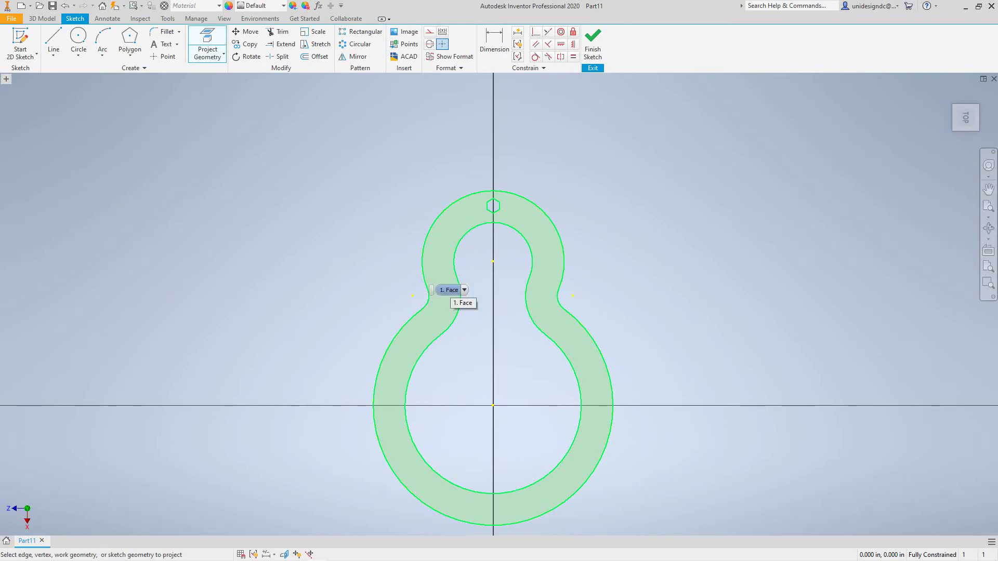
{"action": "left_click", "coordinate": [448, 290]}
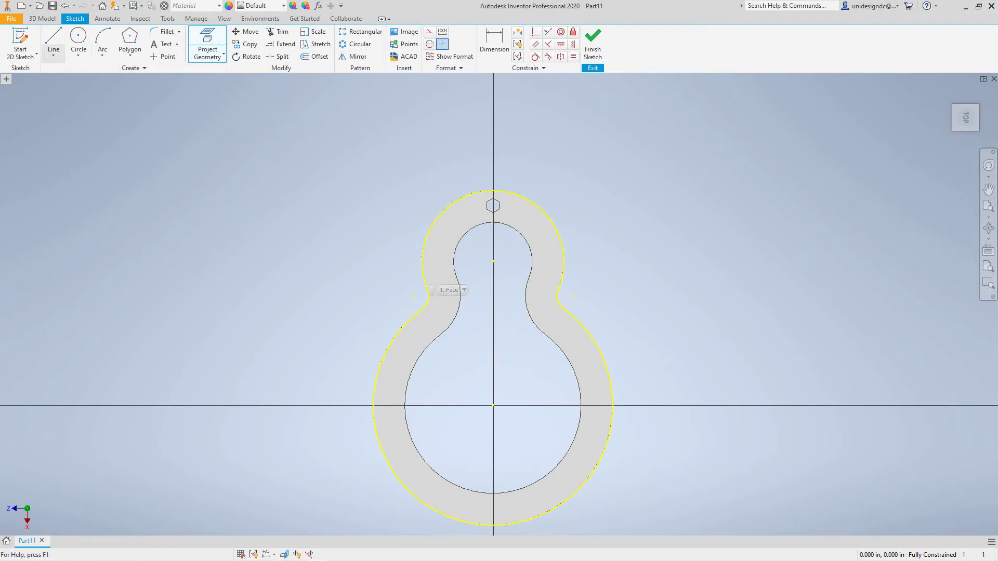
Place a sketch point where the projected outline crosses the X axis beside the hexagonal hole, and finish the sketch.
{"action": "left_click", "coordinate": [164, 56]}
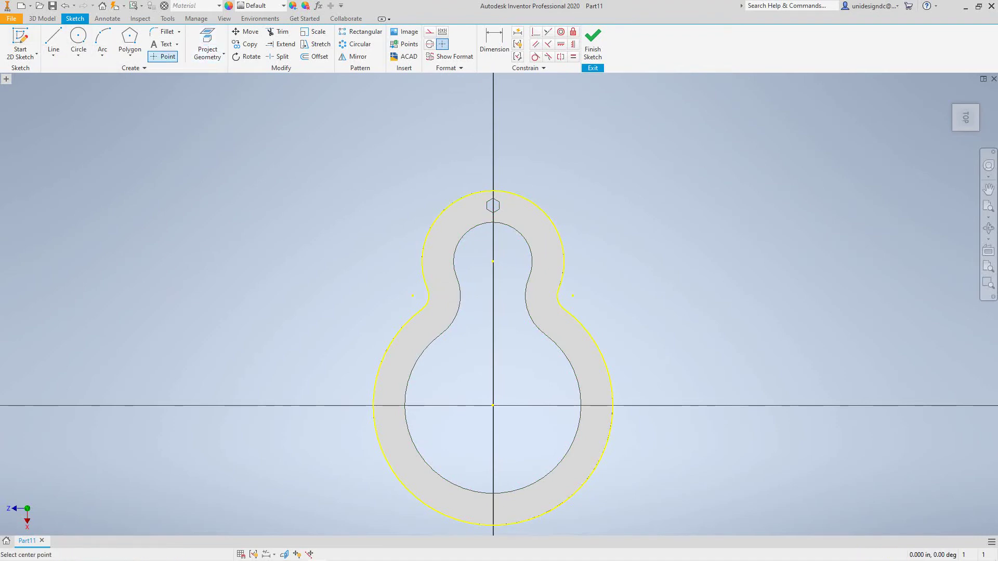
{"action": "scroll", "coordinate": [493, 205], "scroll_direction": "down", "scroll_amount": 2}
{"action": "scroll", "coordinate": [493, 206], "scroll_direction": "up", "scroll_amount": 4}
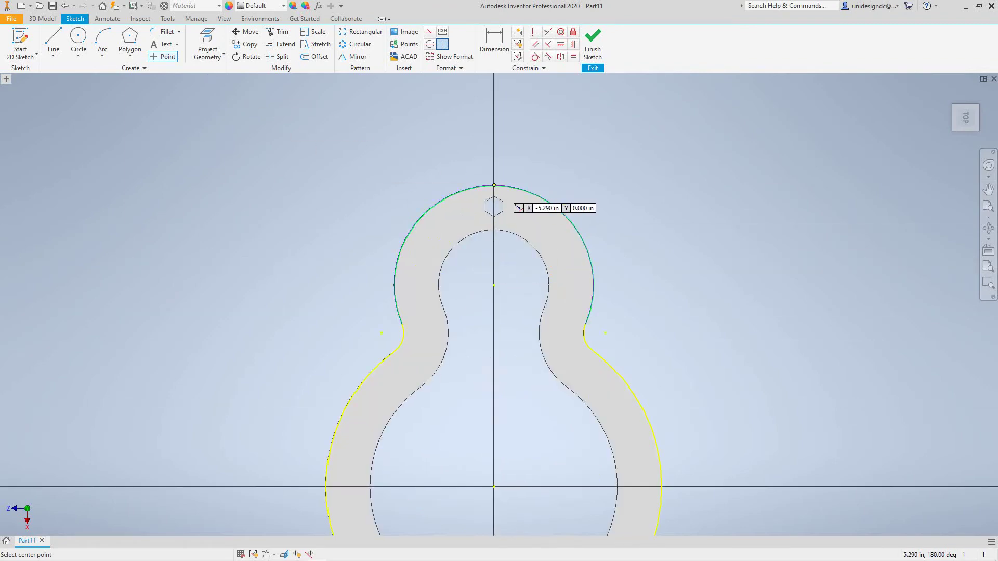
{"action": "left_click", "coordinate": [494, 185]}
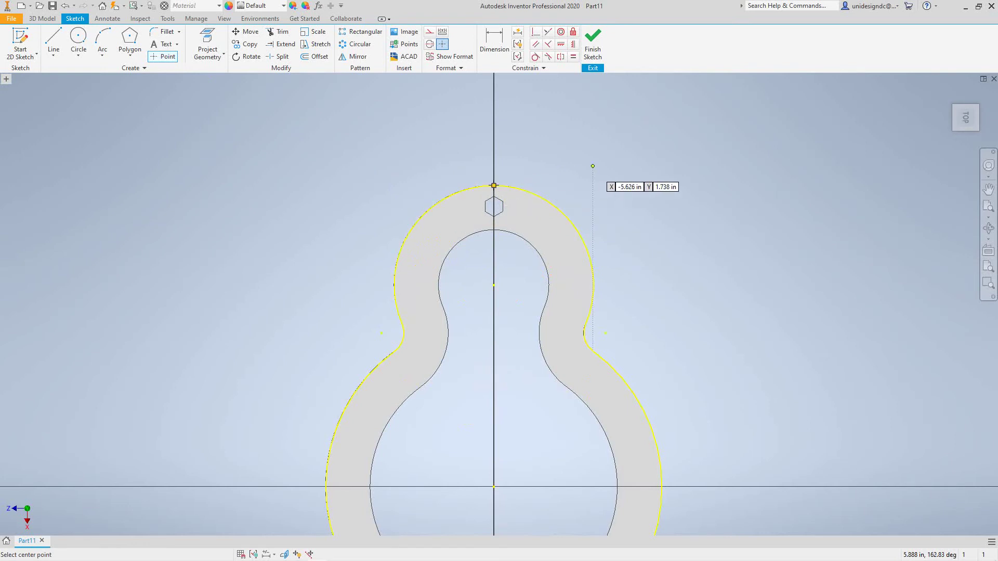
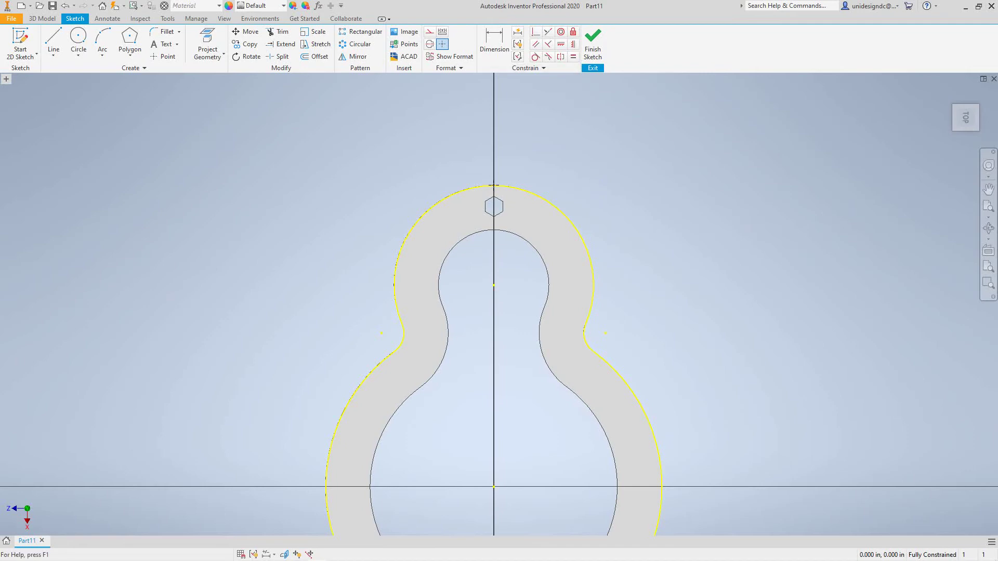
{"action": "left_click", "coordinate": [592, 44]}
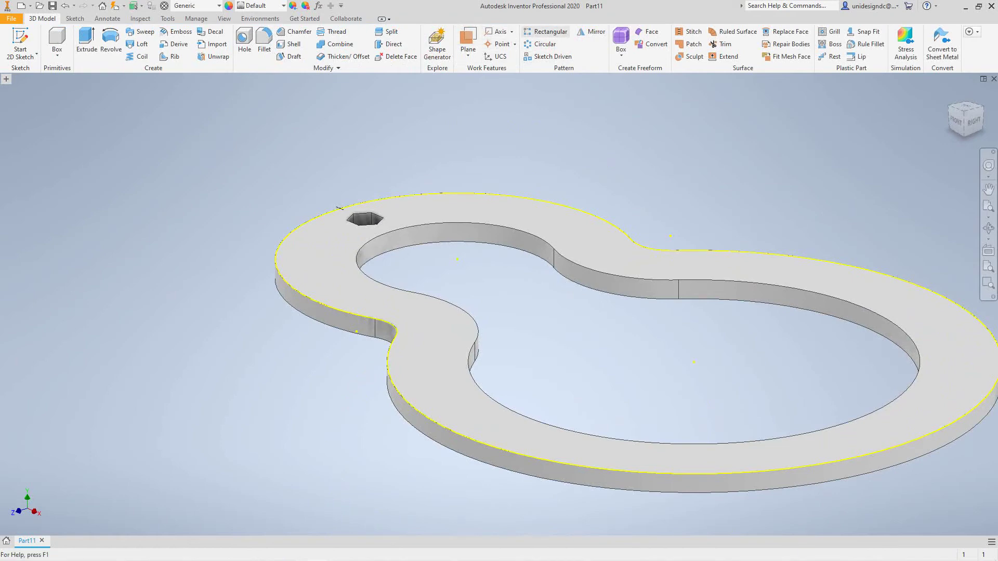
{"action": "left_click", "coordinate": [547, 32]}
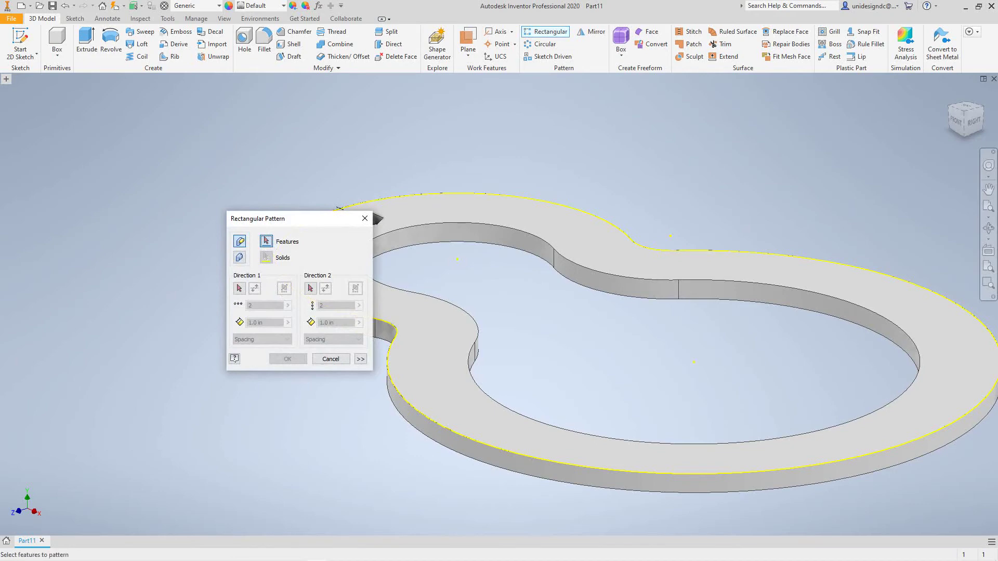
{"action": "left_click_drag", "start_coordinate": [350, 222], "coordinate": [301, 219]}
{"action": "left_click", "coordinate": [365, 219]}
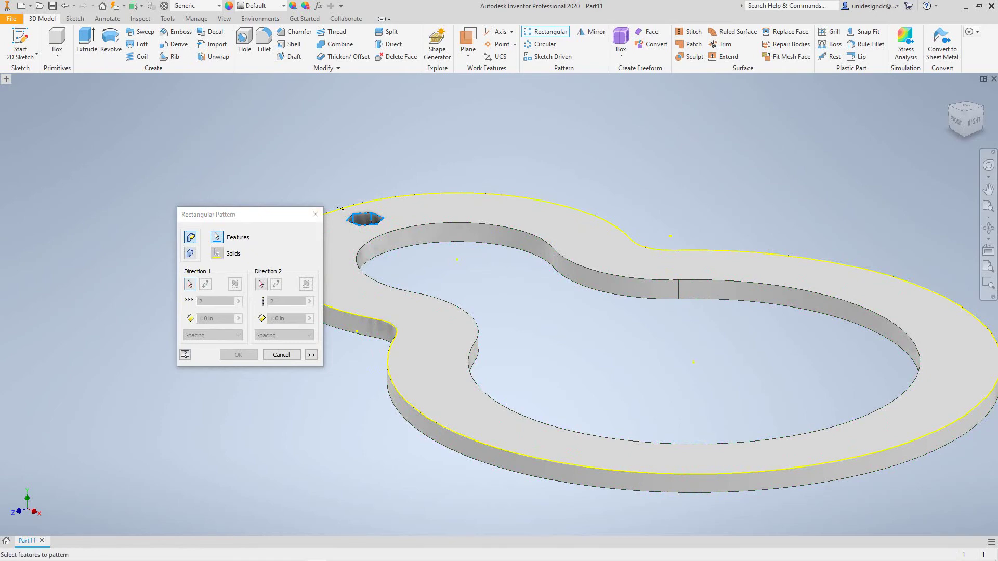
{"action": "left_click_drag", "start_coordinate": [245, 215], "coordinate": [146, 180]}
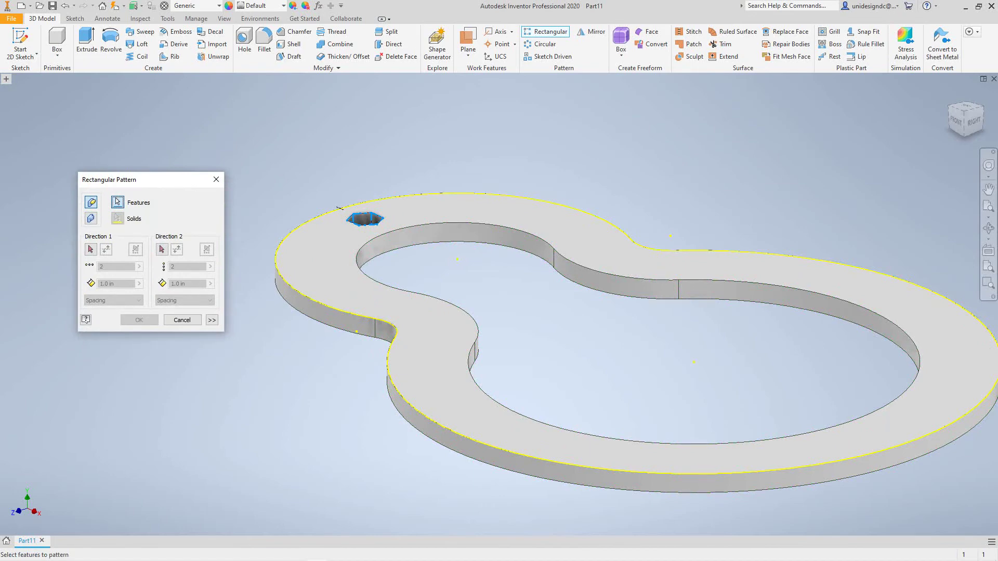
{"action": "left_click", "coordinate": [91, 250]}
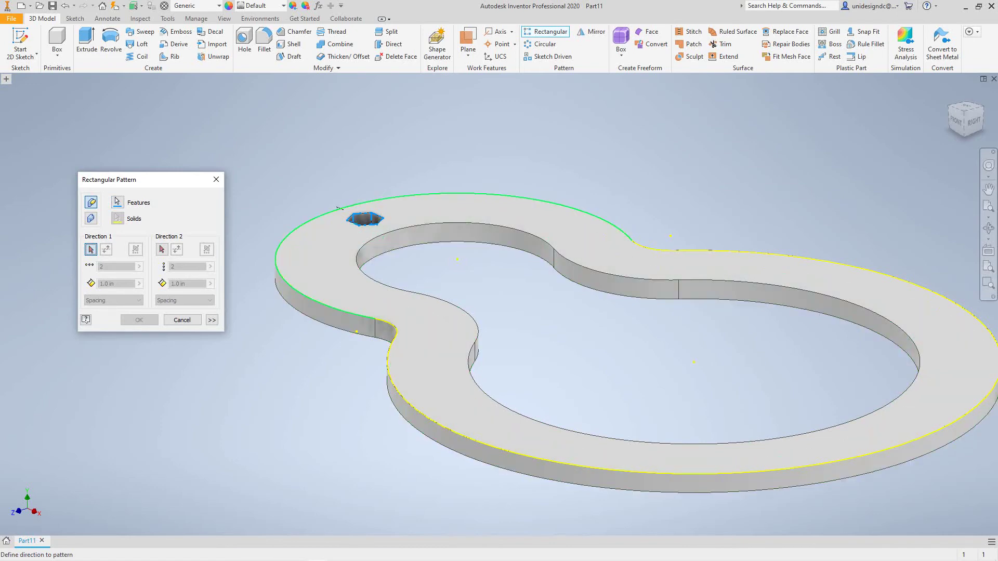
{"action": "mouse_move", "coordinate": [340, 312]}
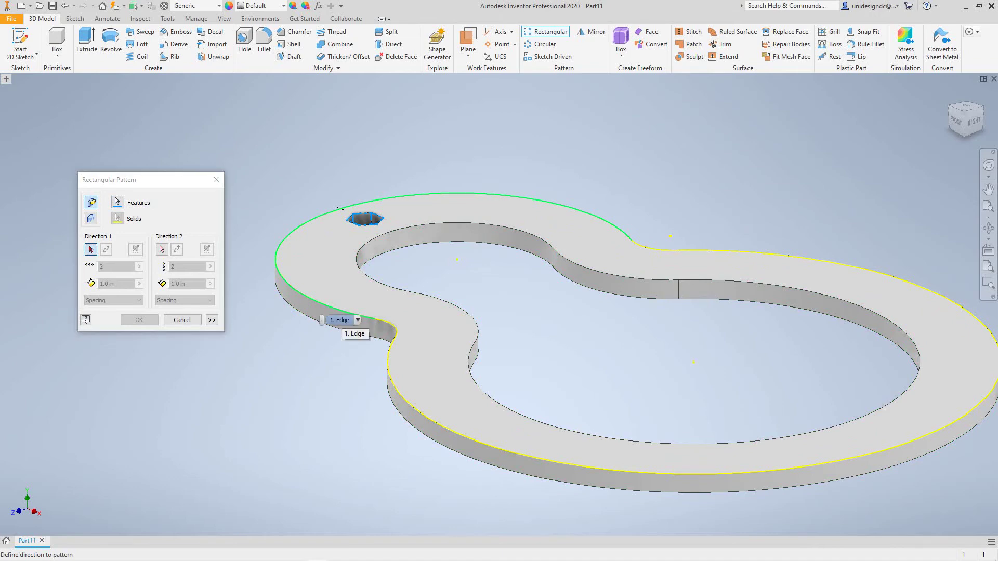
{"action": "left_click", "coordinate": [340, 320]}
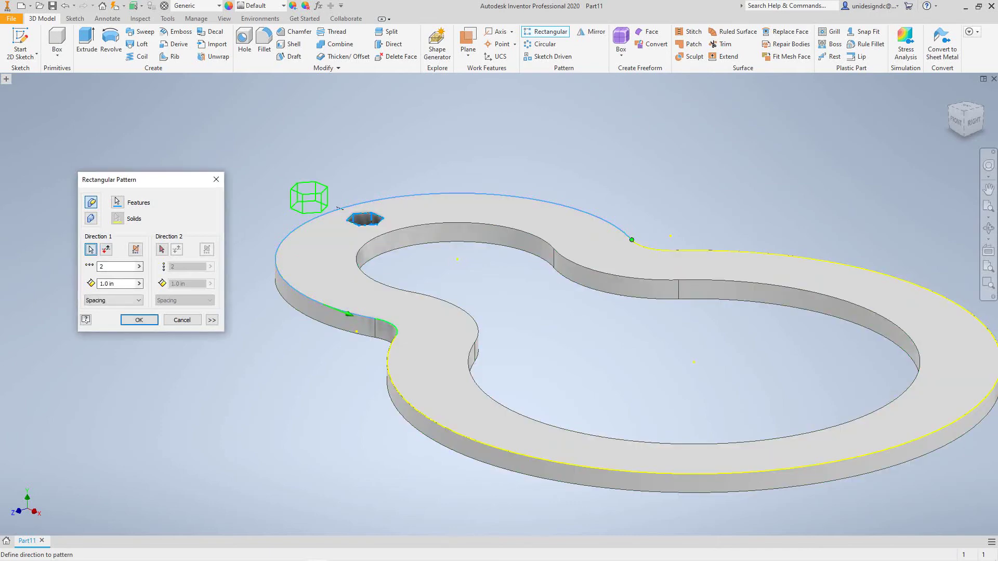
{"action": "left_click", "coordinate": [106, 250]}
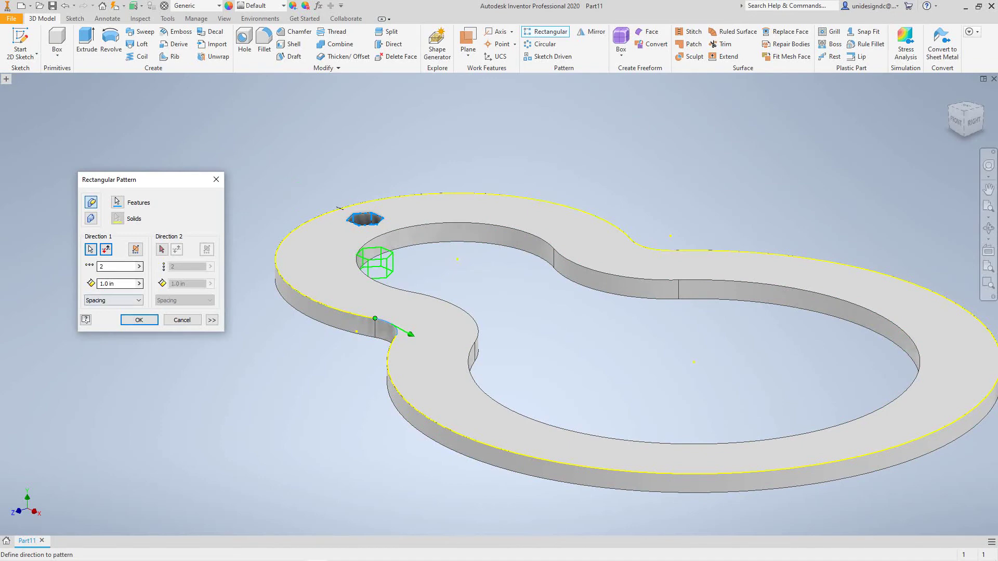
{"action": "left_click", "coordinate": [452, 432]}
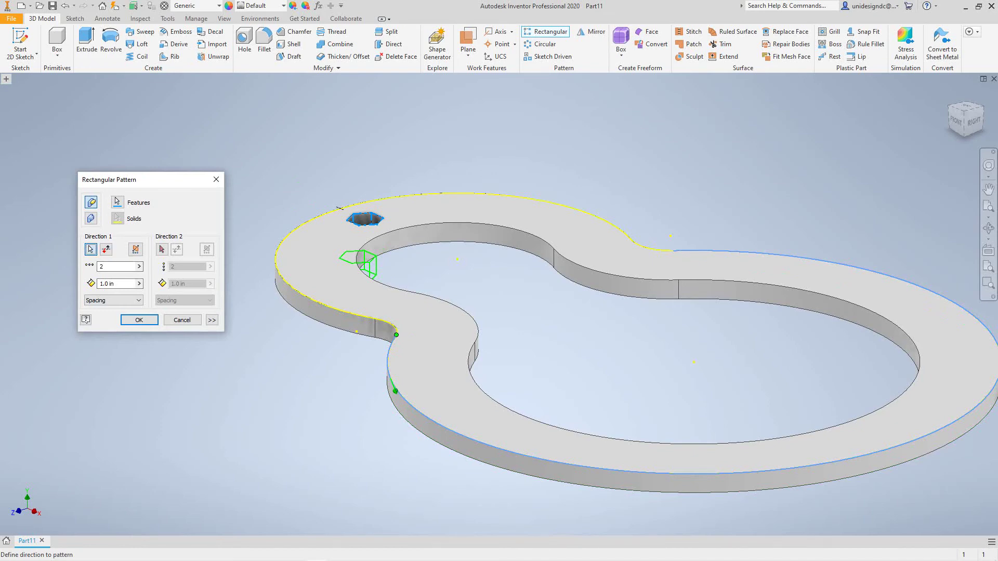
{"action": "left_click", "coordinate": [106, 250]}
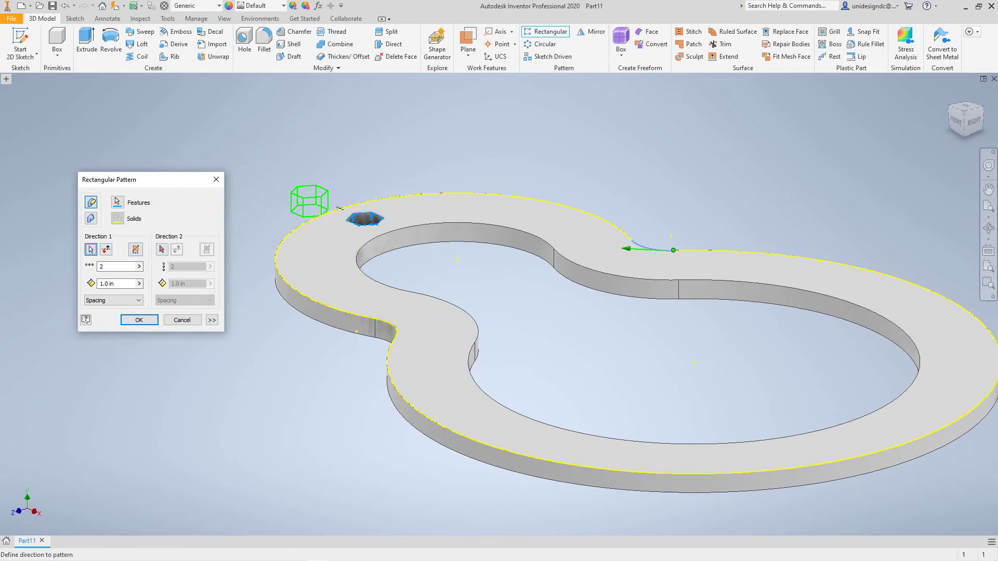
{"action": "left_click", "coordinate": [340, 208]}
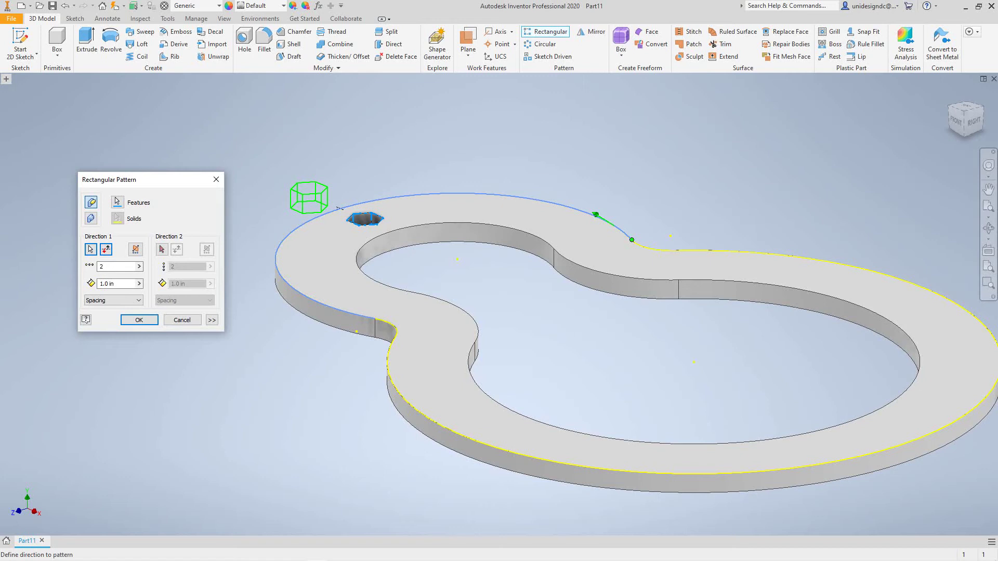
{"action": "left_click", "coordinate": [212, 320]}
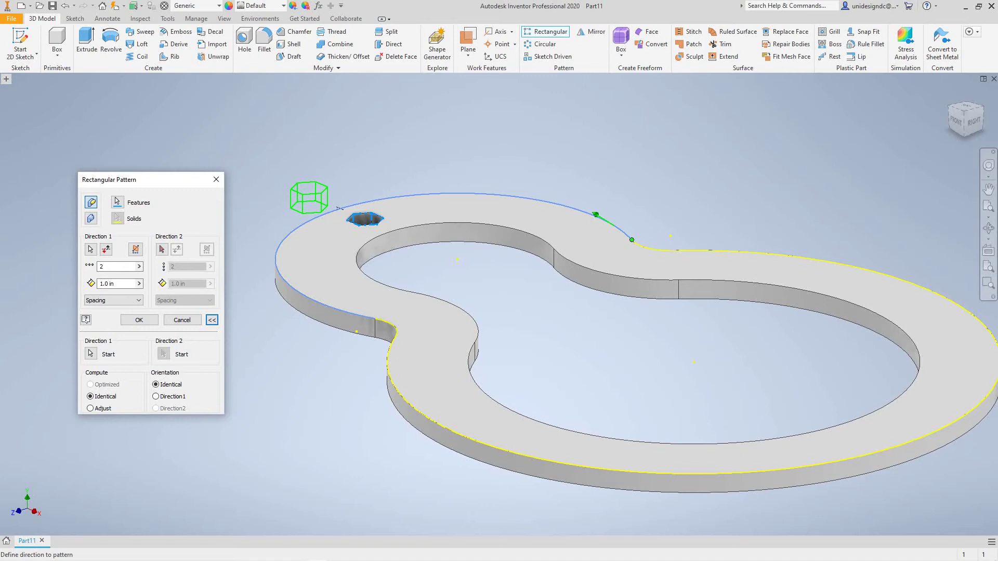
{"action": "left_click", "coordinate": [91, 354]}
{"action": "left_click", "coordinate": [340, 208]}
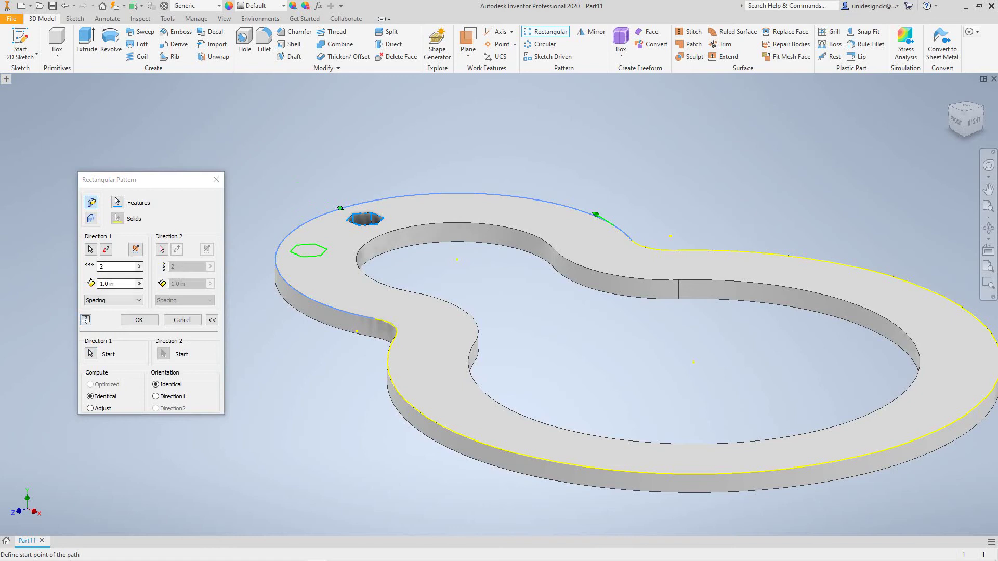
{"action": "left_click", "coordinate": [112, 266]}
{"action": "double_click", "coordinate": [102, 266]}
{"action": "type", "text": "10"}
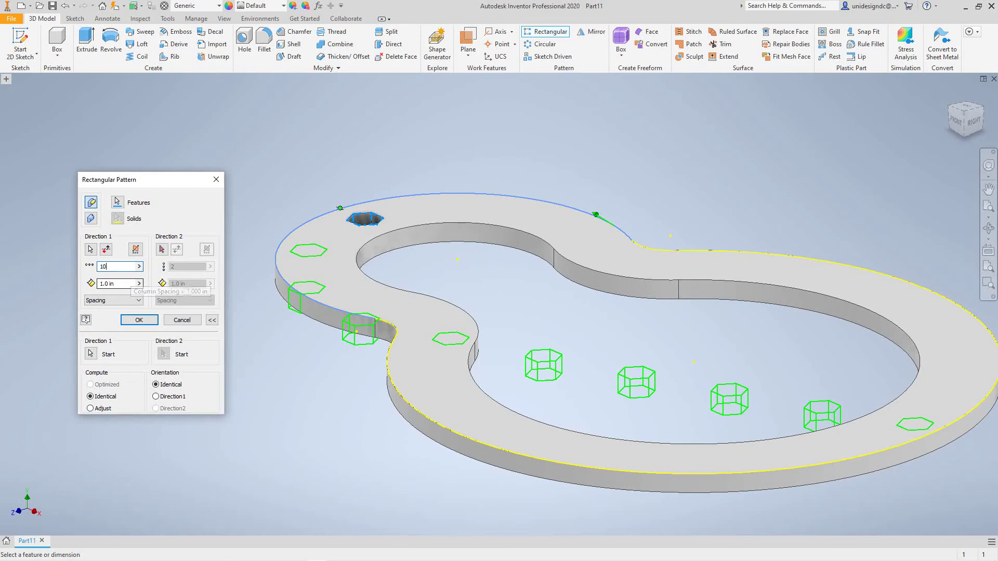
{"action": "left_click", "coordinate": [114, 300]}
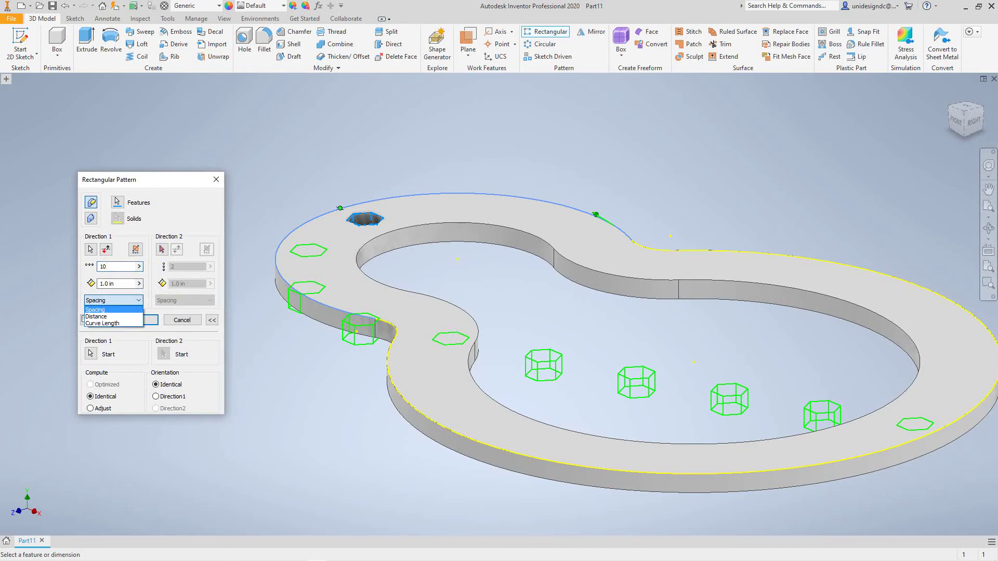
{"action": "left_click", "coordinate": [104, 323]}
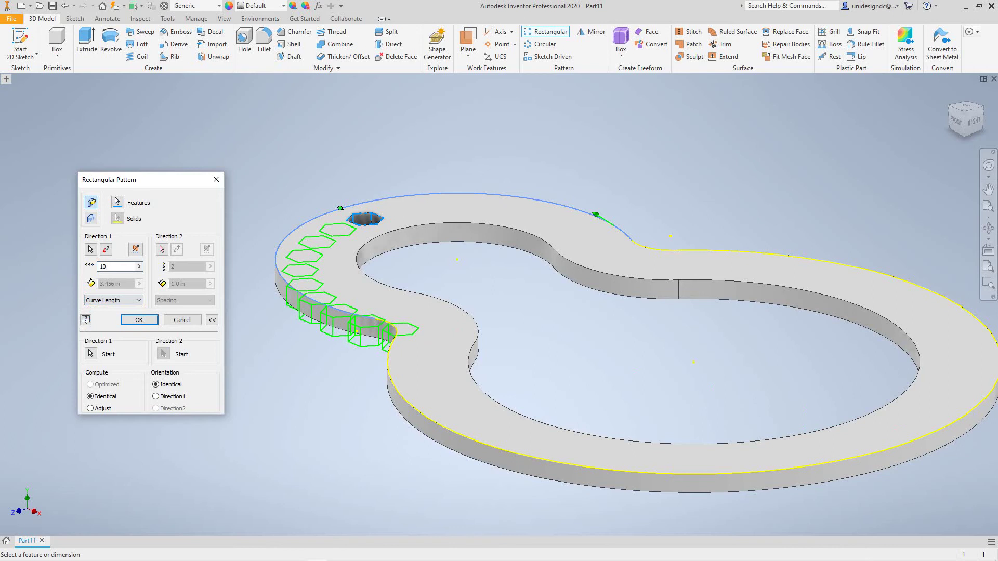
{"action": "left_click", "coordinate": [155, 397]}
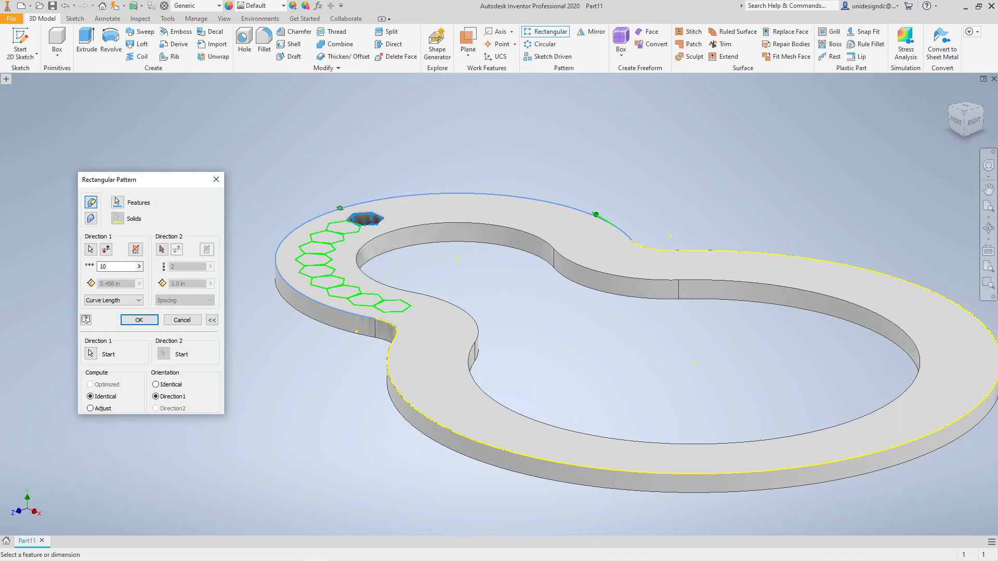
{"action": "left_click", "coordinate": [181, 320]}
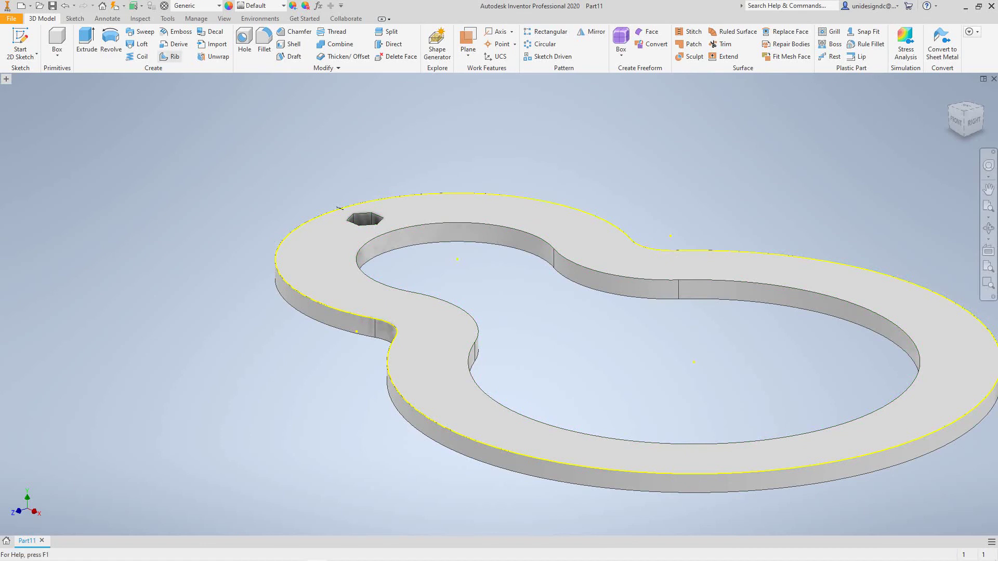
{"action": "left_click", "coordinate": [65, 6]}
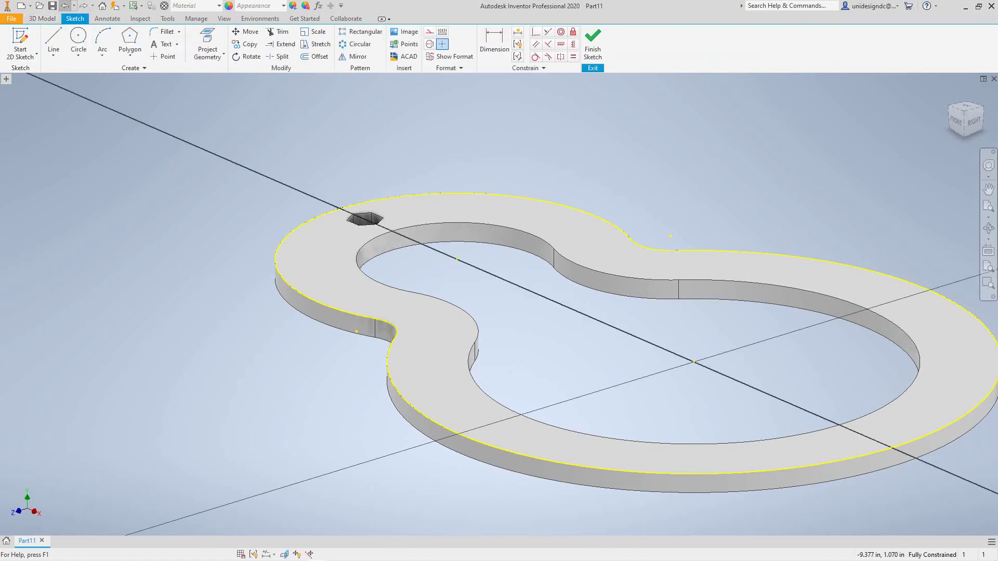
{"action": "left_click", "coordinate": [83, 6]}
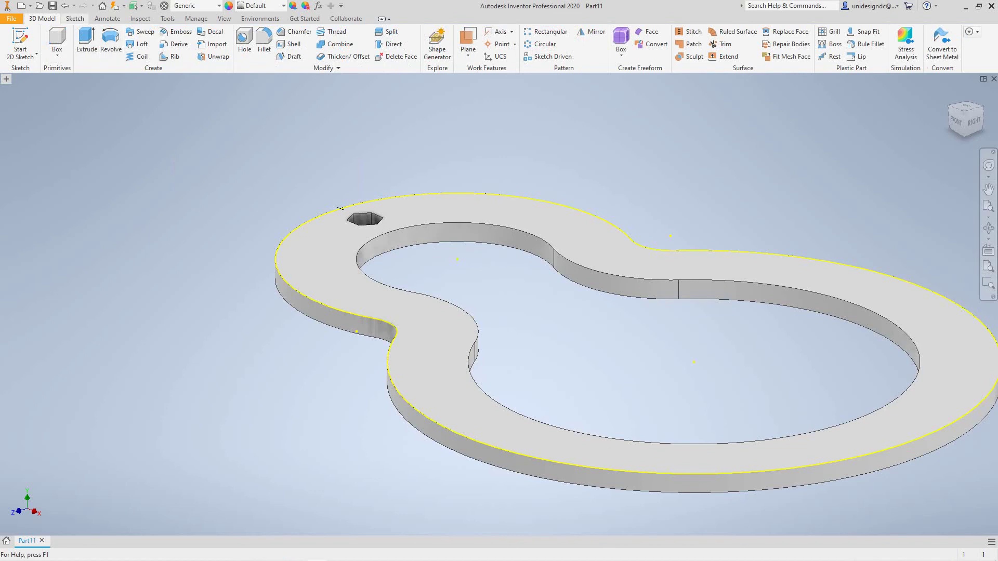
{"action": "left_click", "coordinate": [74, 18]}
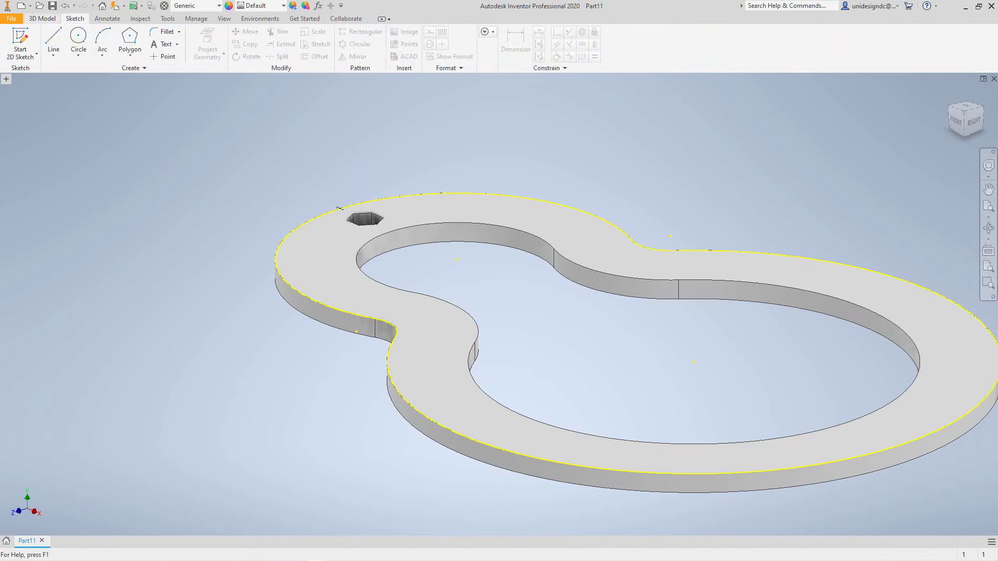
{"action": "left_click", "coordinate": [42, 19]}
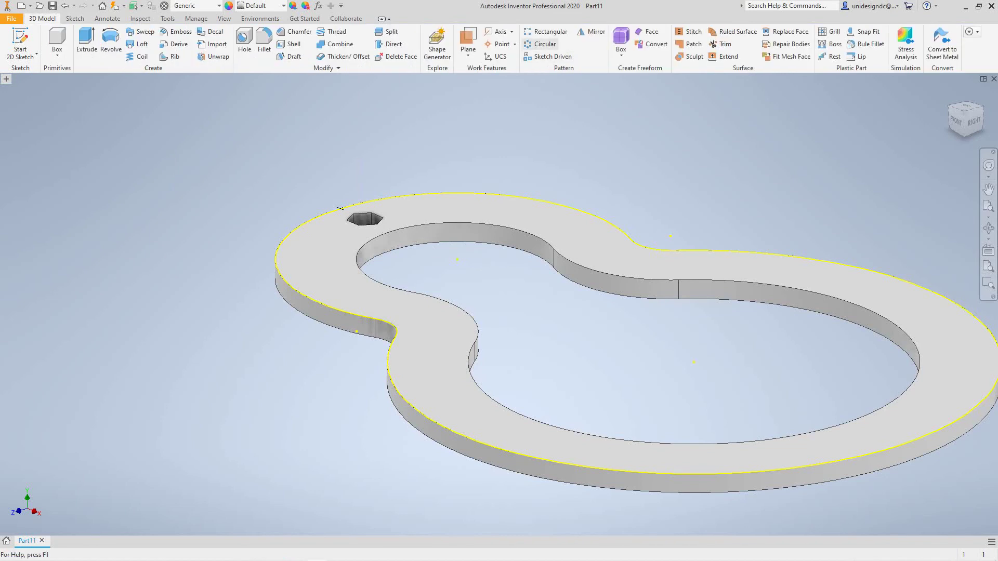
Set up a rectangular pattern of the hexagonal cut along the ring's complete projected outer outline, starting at the sketch point beside the hole.
{"action": "left_click", "coordinate": [546, 31]}
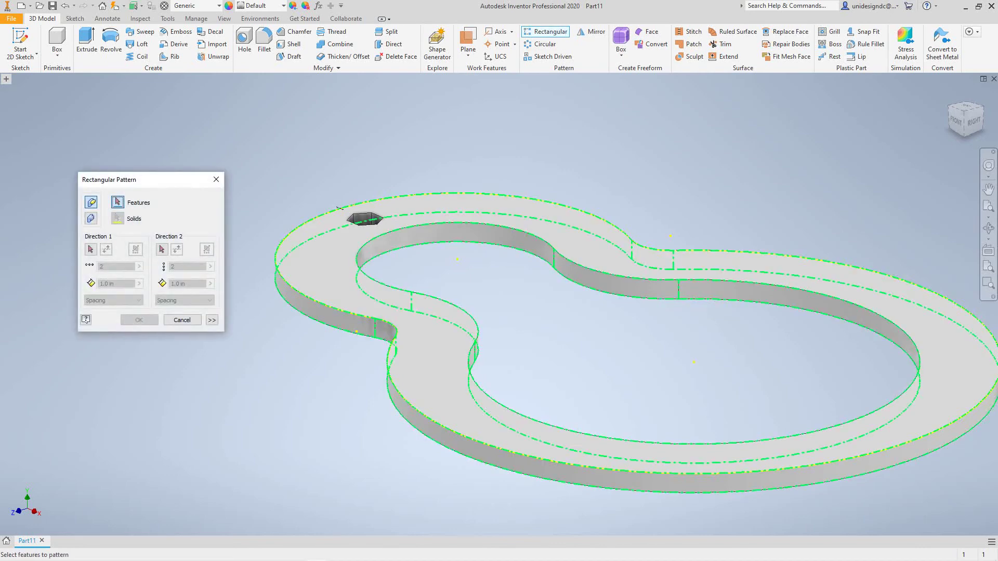
{"action": "left_click", "coordinate": [366, 221]}
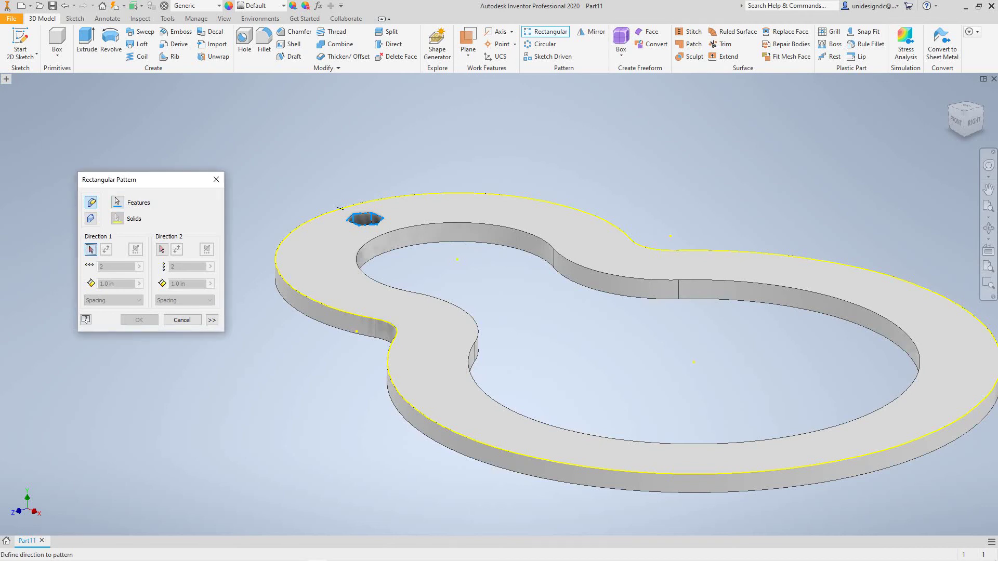
{"action": "left_click", "coordinate": [339, 208]}
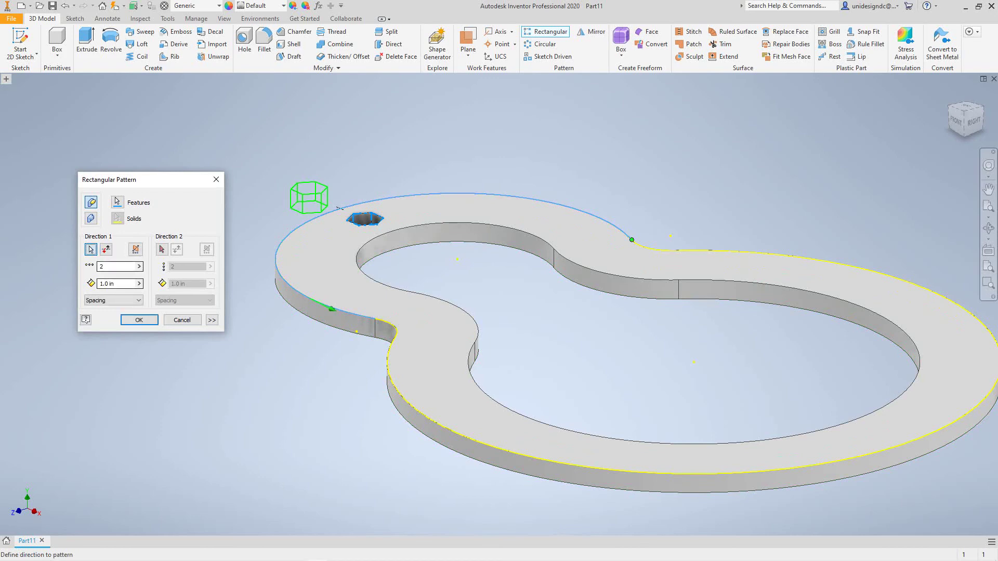
{"action": "left_click", "coordinate": [389, 323]}
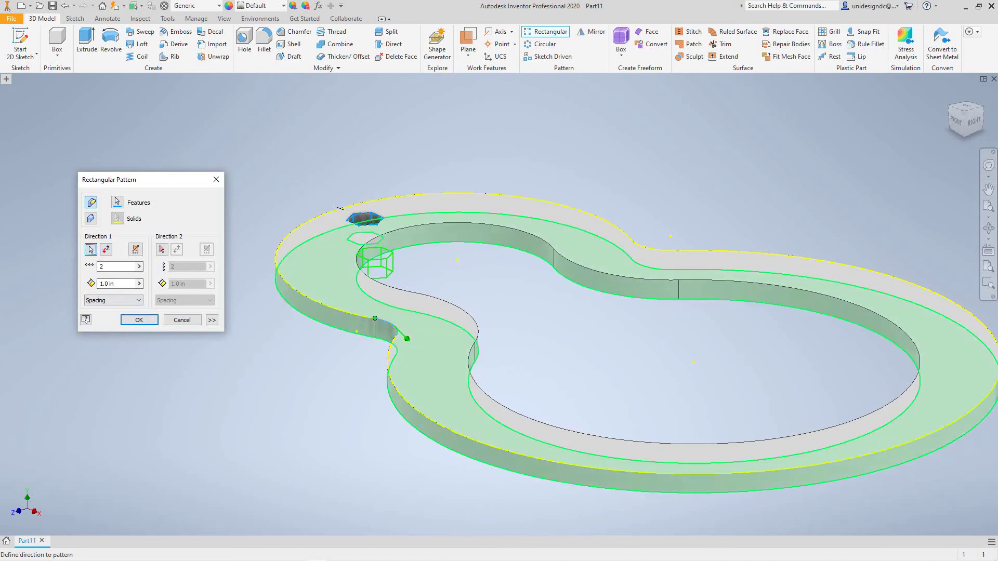
{"action": "left_click", "coordinate": [339, 208]}
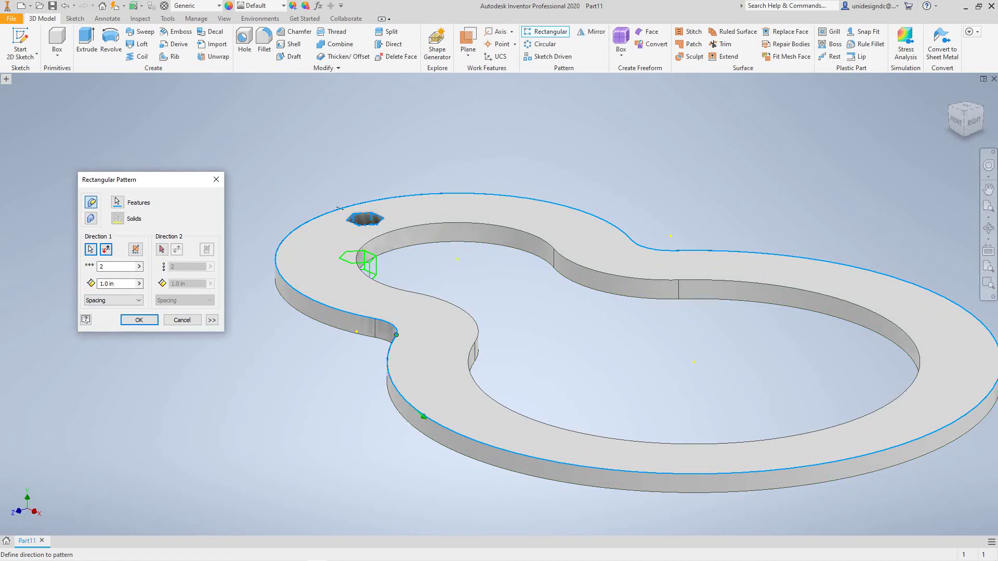
{"action": "left_click", "coordinate": [212, 320]}
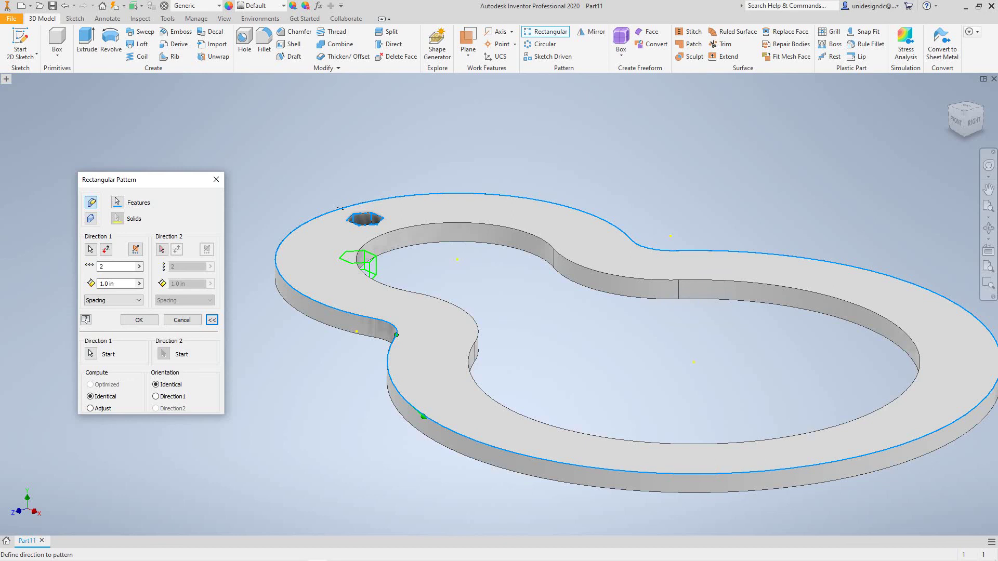
{"action": "left_click", "coordinate": [91, 353]}
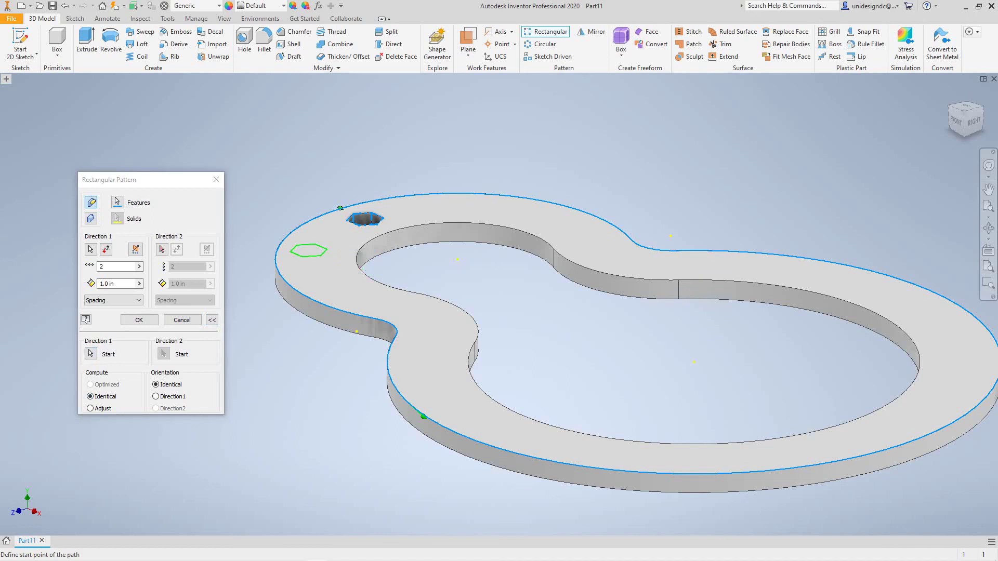
Create the pattern with 10 instances distributed over the full curve length and oriented to Direction1.
{"action": "left_click_drag", "start_coordinate": [125, 266], "coordinate": [96, 267]}
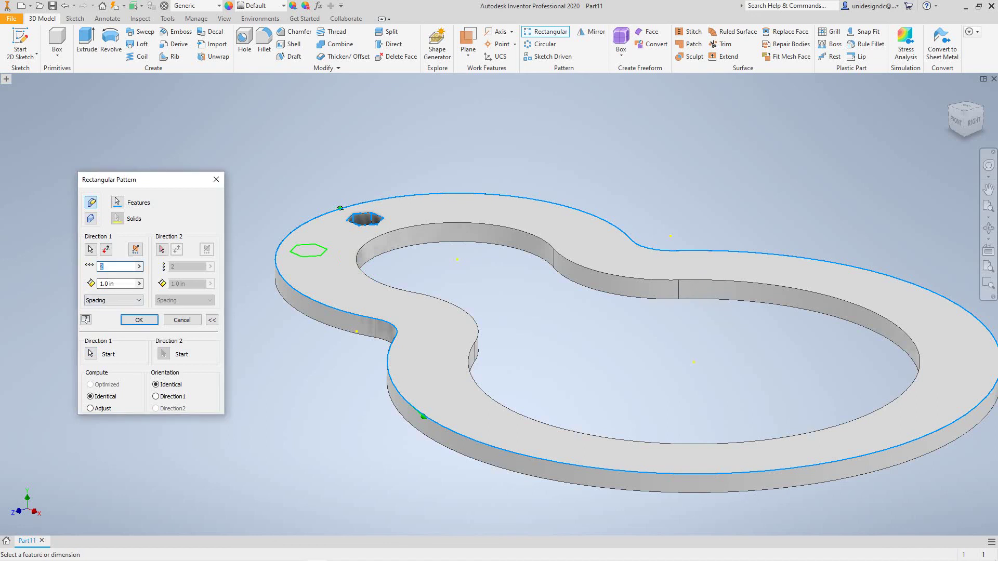
{"action": "type", "text": "10"}
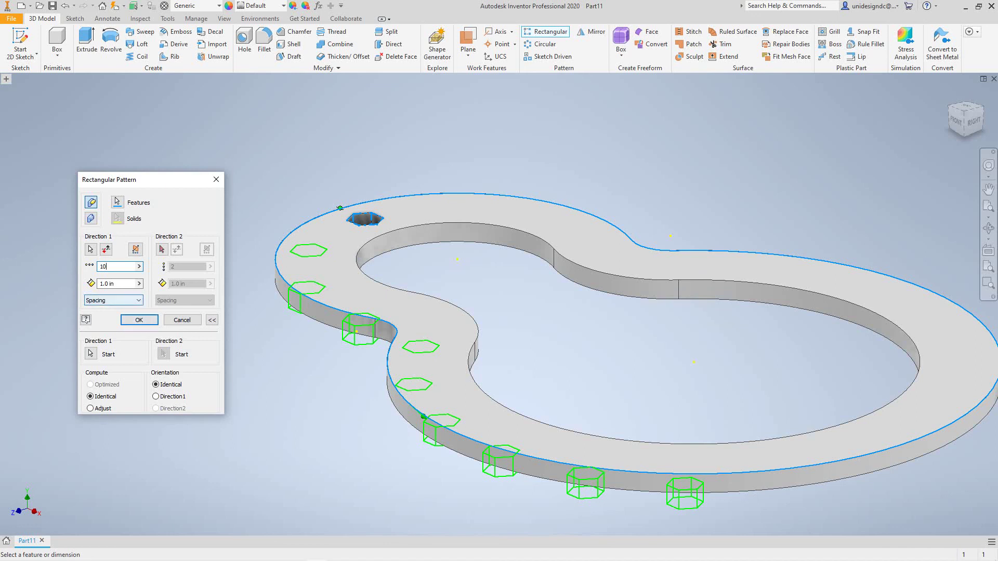
{"action": "left_click", "coordinate": [113, 301]}
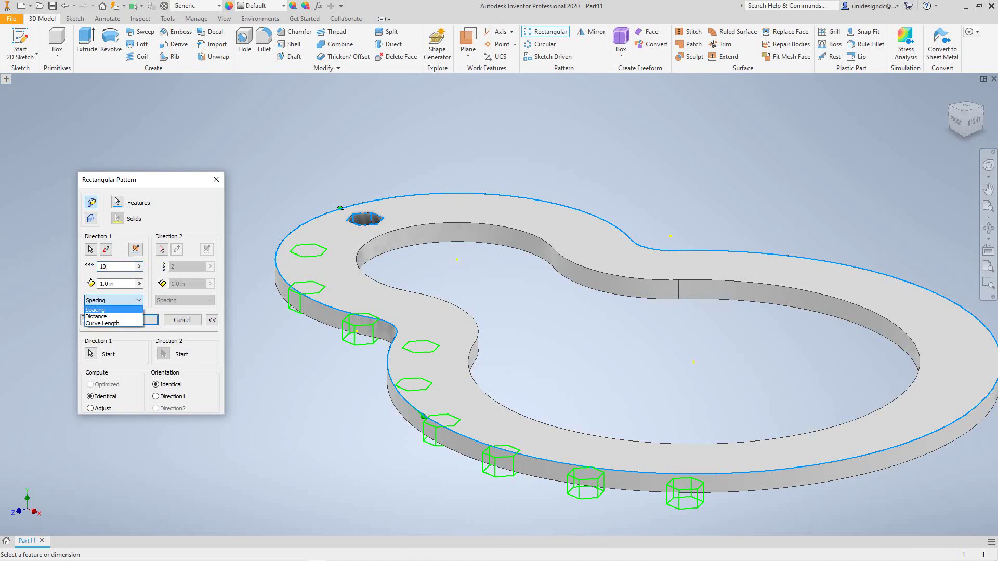
{"action": "left_click", "coordinate": [106, 316]}
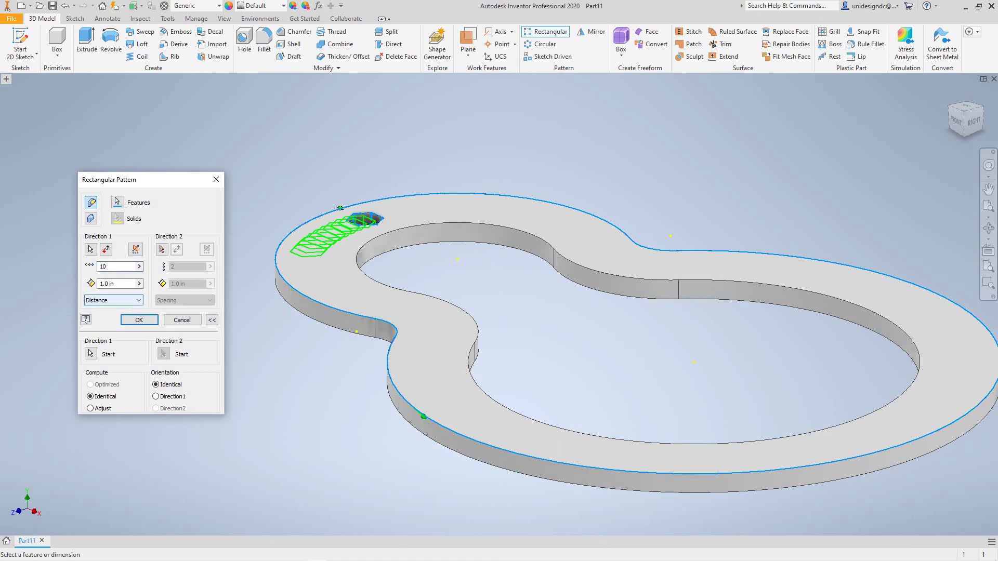
{"action": "left_click", "coordinate": [113, 300]}
{"action": "left_click", "coordinate": [114, 324]}
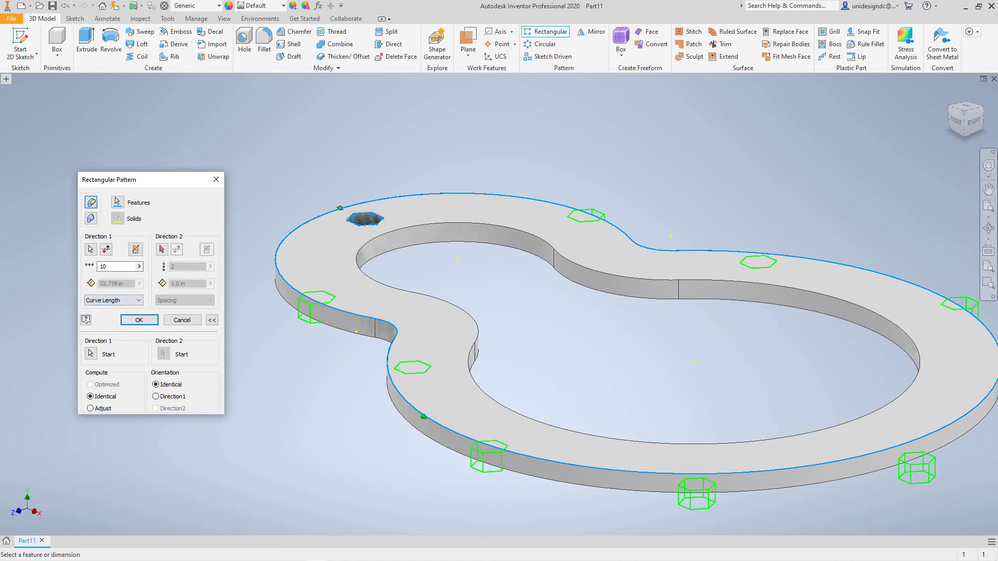
{"action": "left_click", "coordinate": [156, 396]}
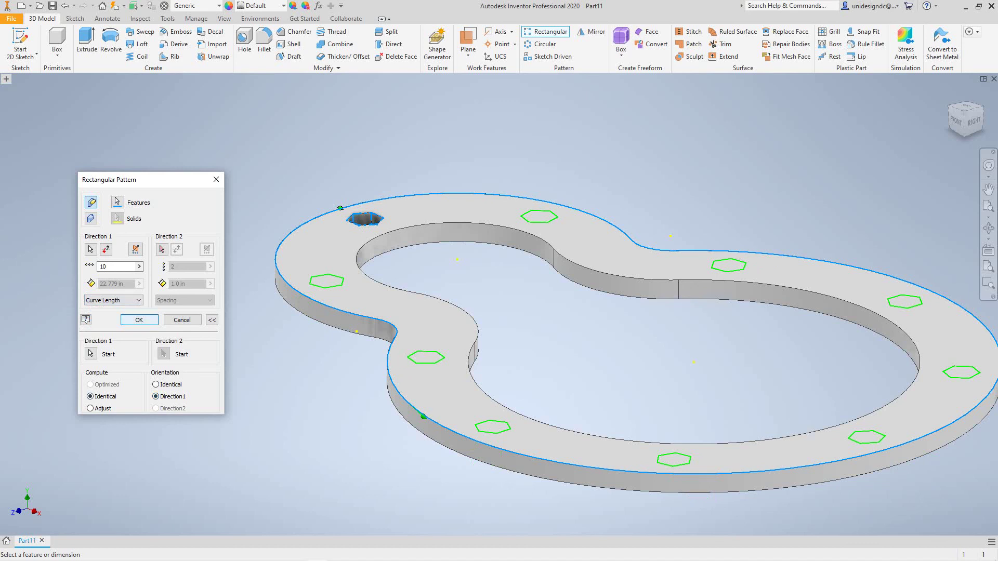
{"action": "left_click", "coordinate": [138, 320]}
{"action": "scroll", "coordinate": [229, 413], "scroll_direction": "down", "scroll_amount": 3}
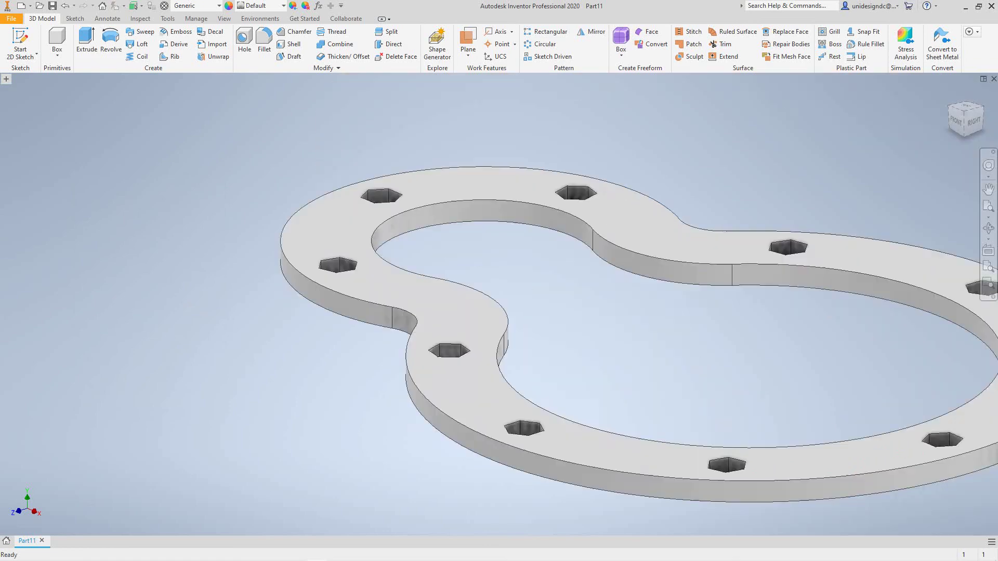
{"action": "scroll", "coordinate": [229, 414], "scroll_direction": "up", "scroll_amount": 5}
{"action": "mouse_move", "coordinate": [484, 363]}
{"action": "middle_mouse_down", "text": "shift"}
{"action": "mouse_move", "coordinate": [485, 489]}
{"action": "mouse_move", "coordinate": [395, 489]}
{"action": "mouse_move", "coordinate": [562, 364]}
{"action": "mouse_move", "coordinate": [639, 338]}
{"action": "mouse_move", "coordinate": [639, 270]}
{"action": "mouse_move", "coordinate": [603, 219]}
{"action": "mouse_move", "coordinate": [676, 166]}
{"action": "mouse_move", "coordinate": [540, 260]}
{"action": "mouse_move", "coordinate": [540, 213]}
{"action": "mouse_move", "coordinate": [494, 380]}
{"action": "middle_mouse_up", "text": "shift"}
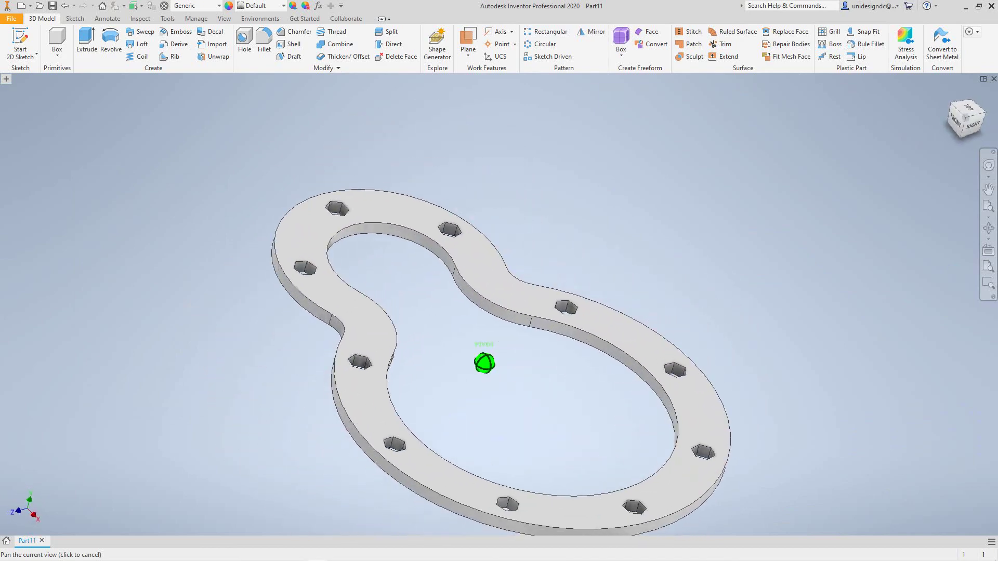
{"action": "scroll", "coordinate": [904, 183], "scroll_direction": "down", "scroll_amount": 3}
{"action": "scroll", "coordinate": [814, 163], "scroll_direction": "up", "scroll_amount": 6}
{"action": "scroll", "coordinate": [835, 151], "scroll_direction": "down", "scroll_amount": 3}
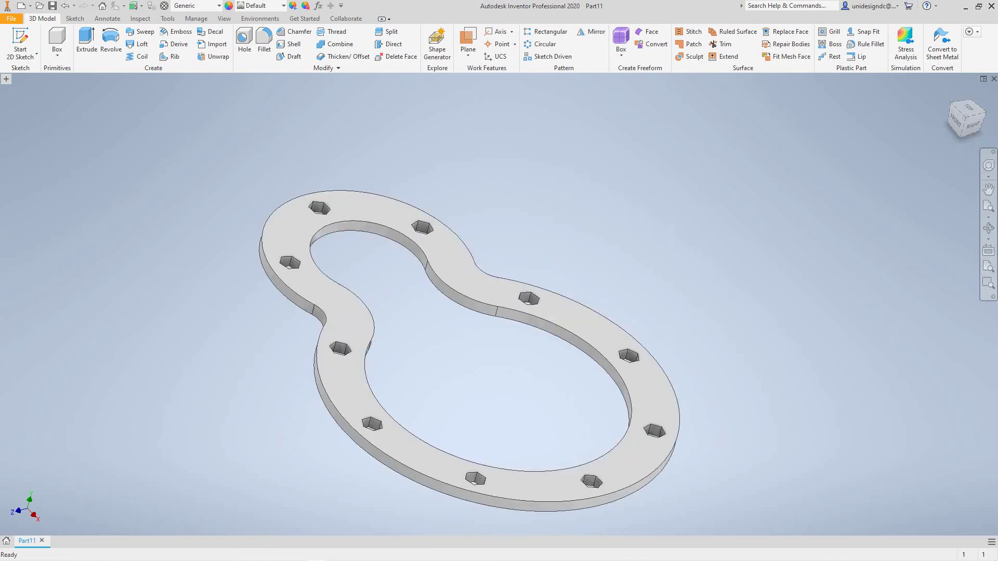
{"action": "middle_click_drag", "start_coordinate": [835, 151], "coordinate": [837, 151]}
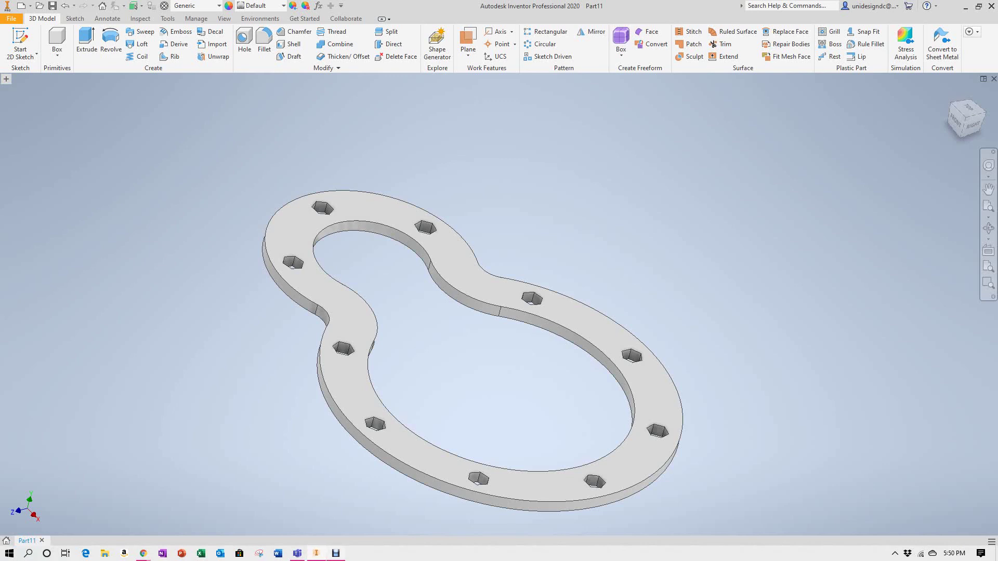
{"action": "left_click", "coordinate": [336, 553]}
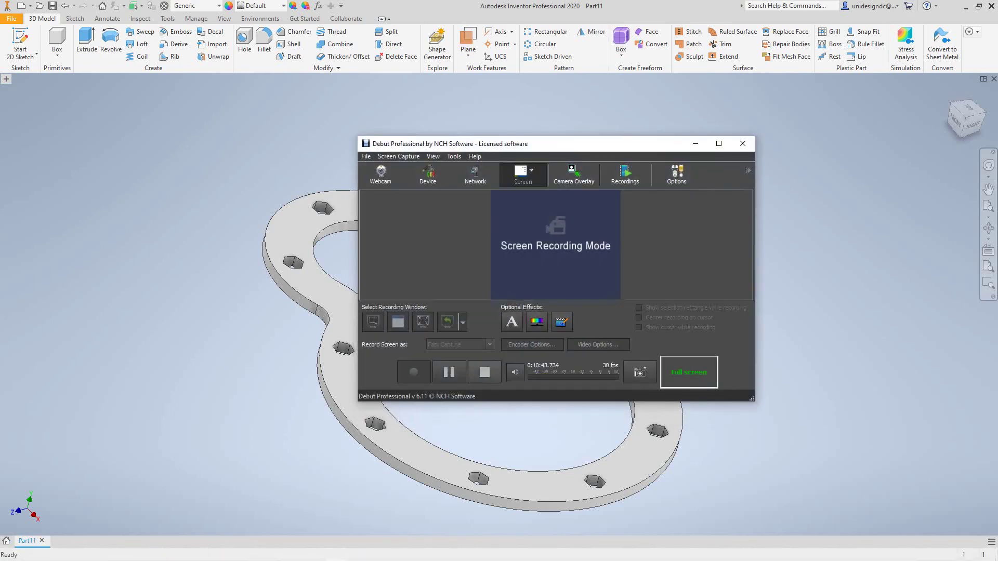